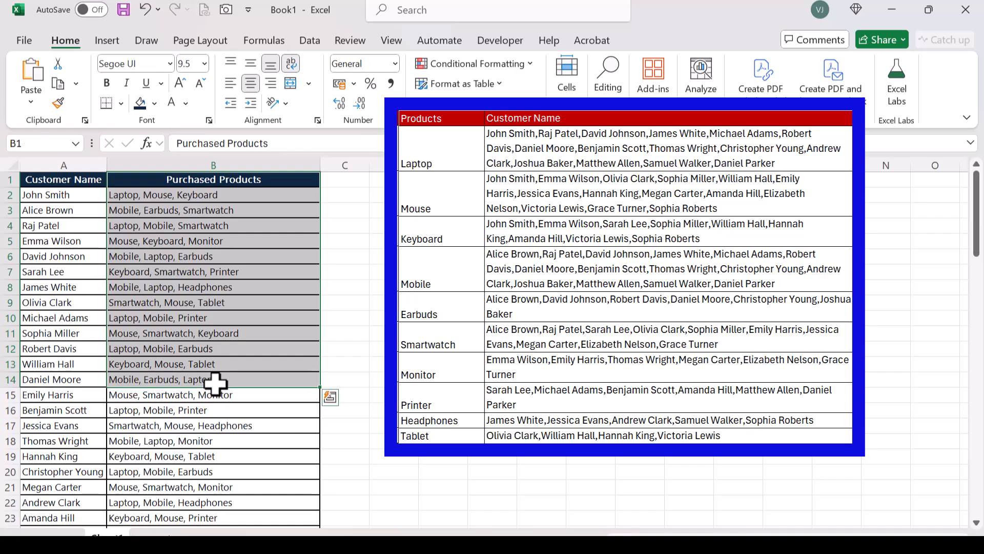
Examine the Customer Name and Purchased Products columns that serve as source data
left_click_drag(68, 181, 61, 379)
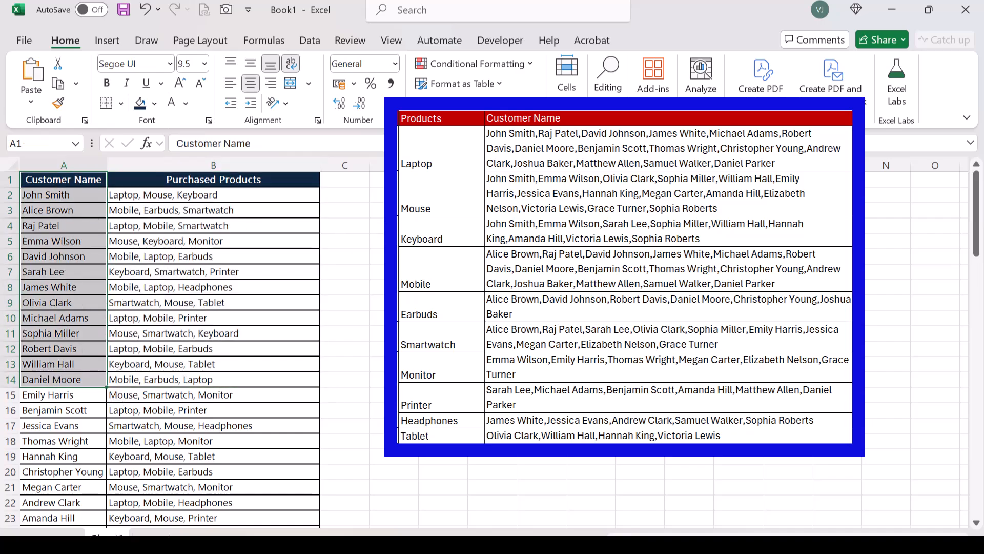
left_click_drag(443, 195, 443, 303)
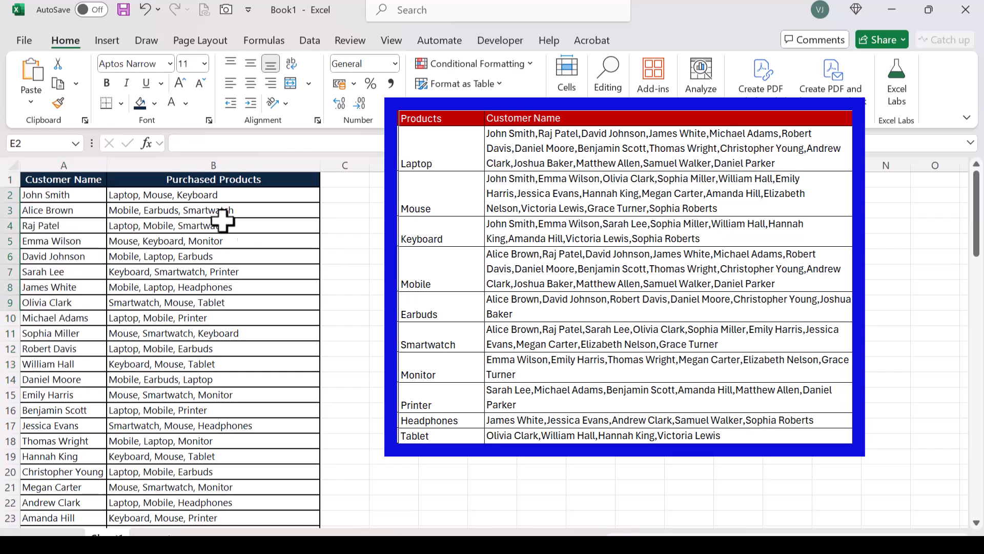
left_click_drag(443, 195, 443, 303)
left_click(443, 194)
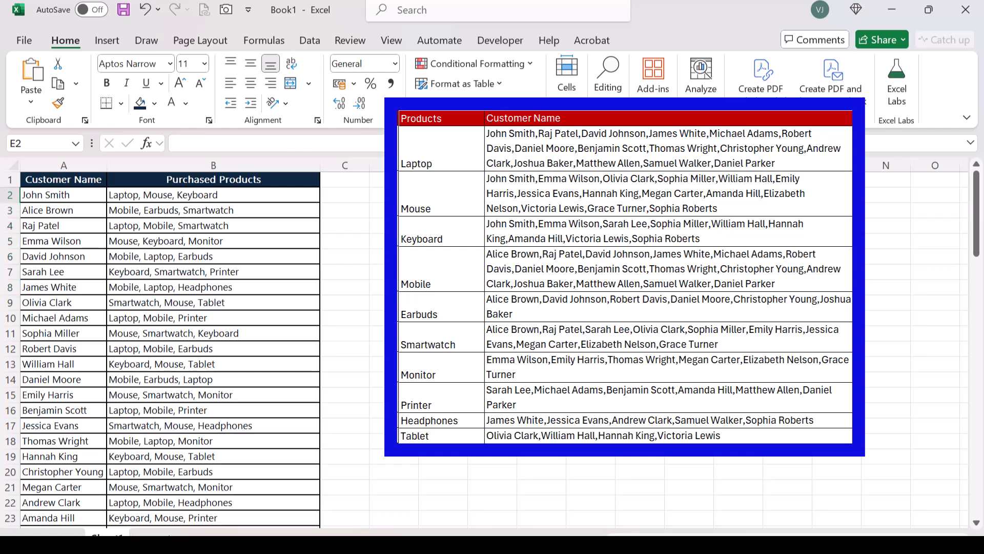
left_click_drag(176, 194, 177, 317)
left_click_drag(183, 193, 176, 319)
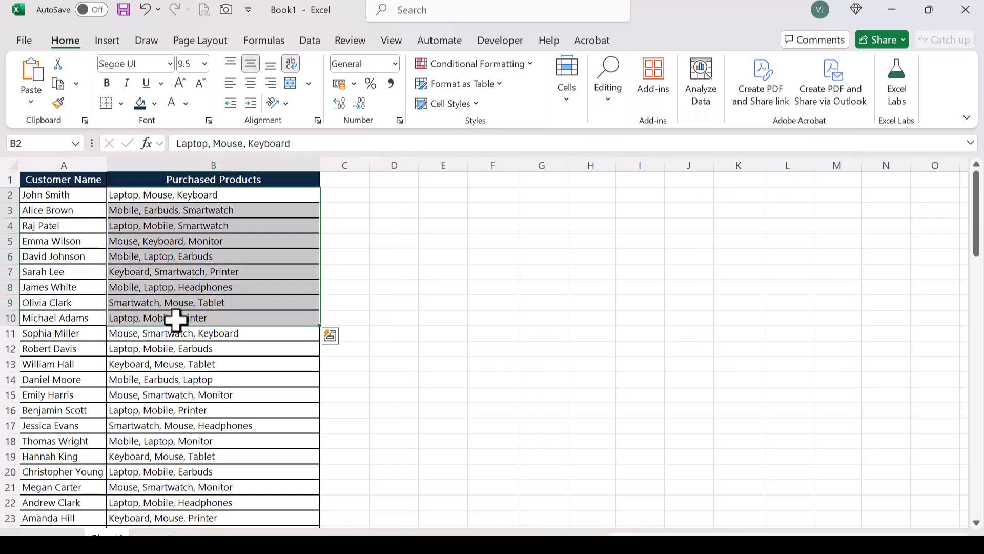
left_click_drag(79, 193, 72, 316)
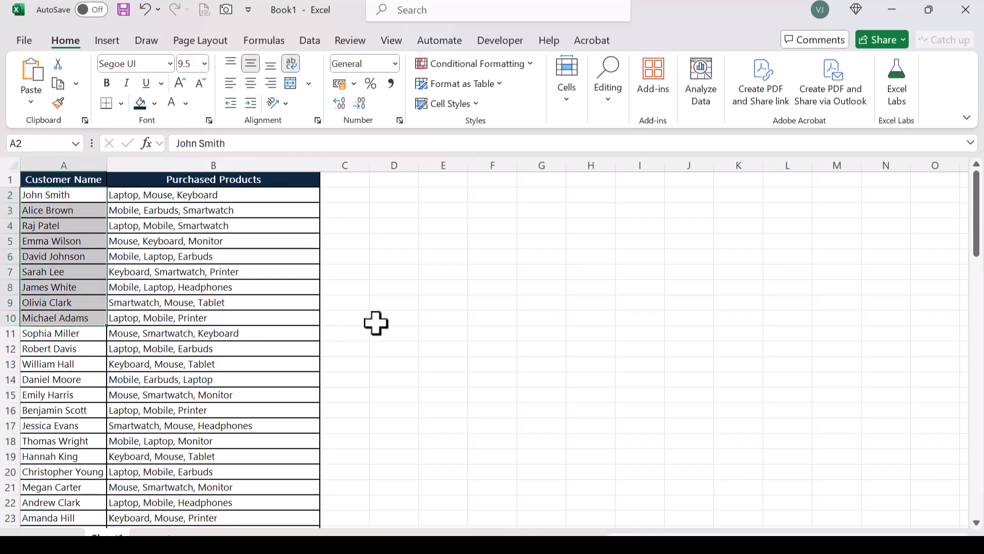
Start a TEXTJOIN formula in cell E2 with "#" as the delimiter
left_click(451, 215)
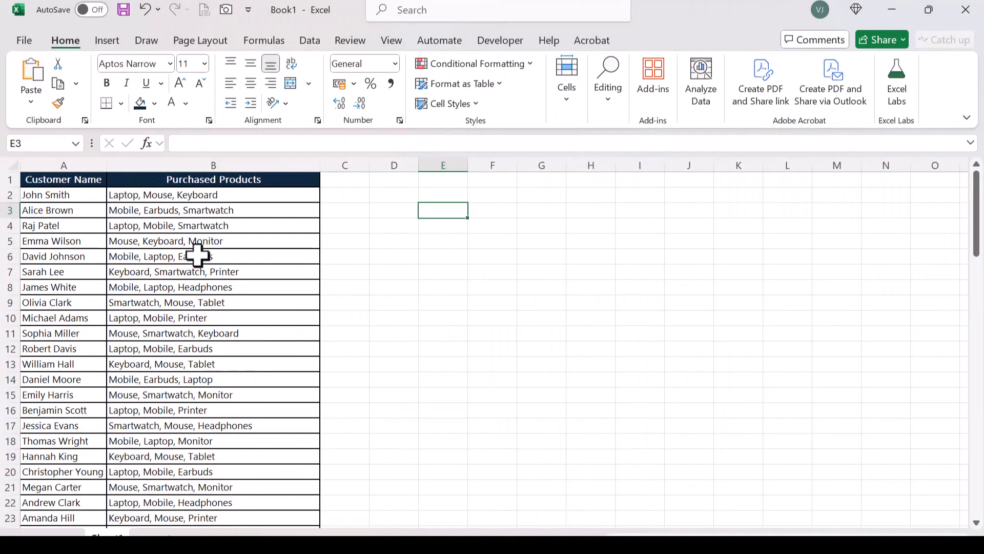
key("Up")
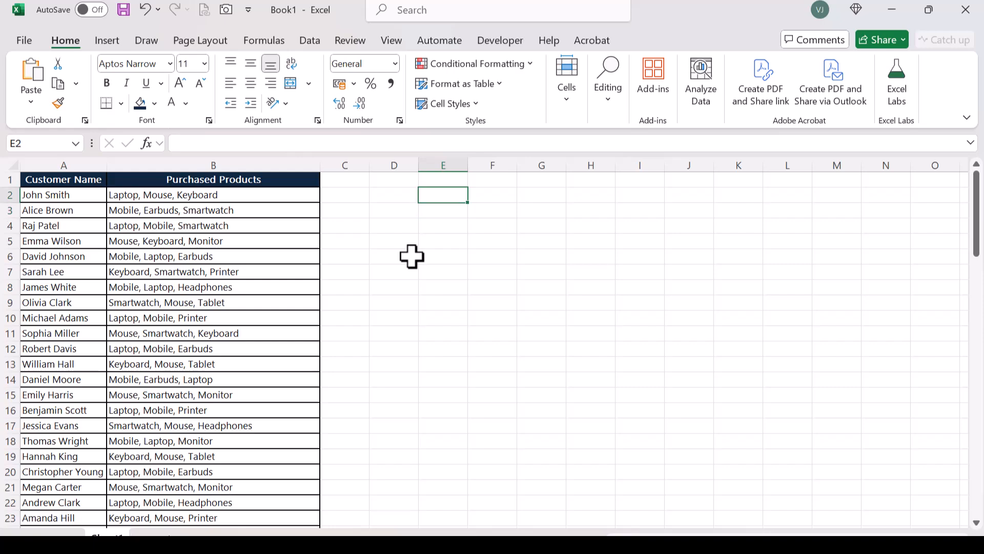
type("=etx")
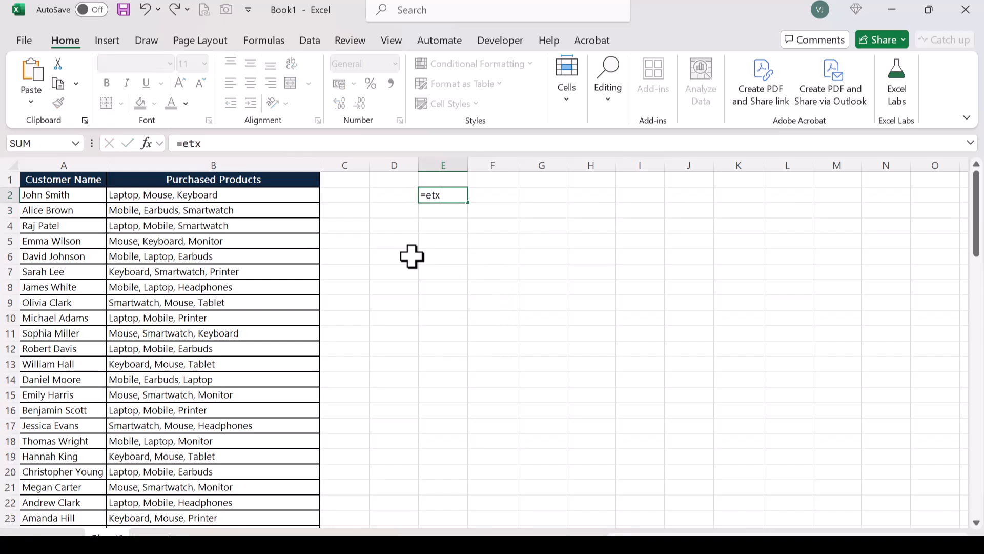
key("Escape")
type("=text")
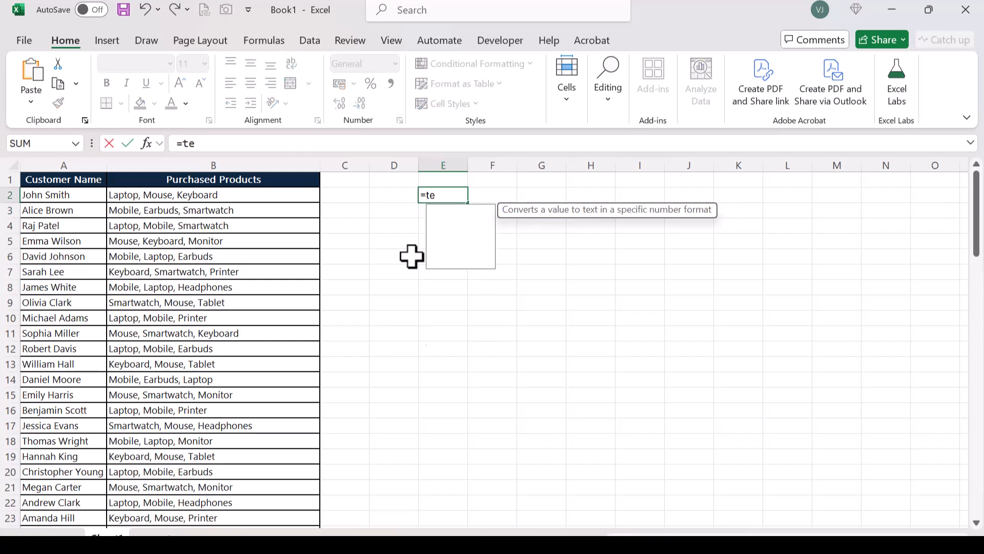
key("Down")
key("Down")
key("Down")
key("Tab")
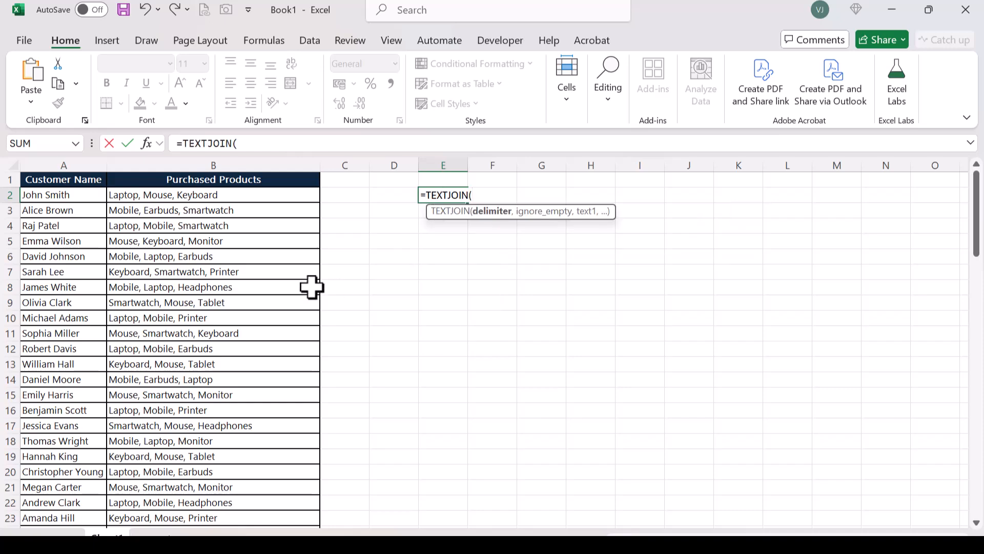
left_click(206, 194)
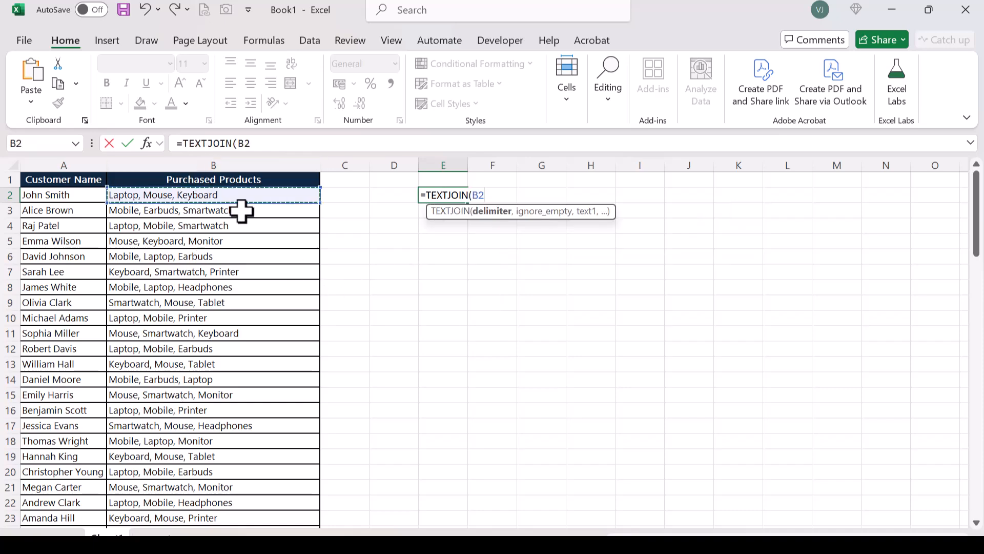
key("BackSpace")
key("BackSpace")
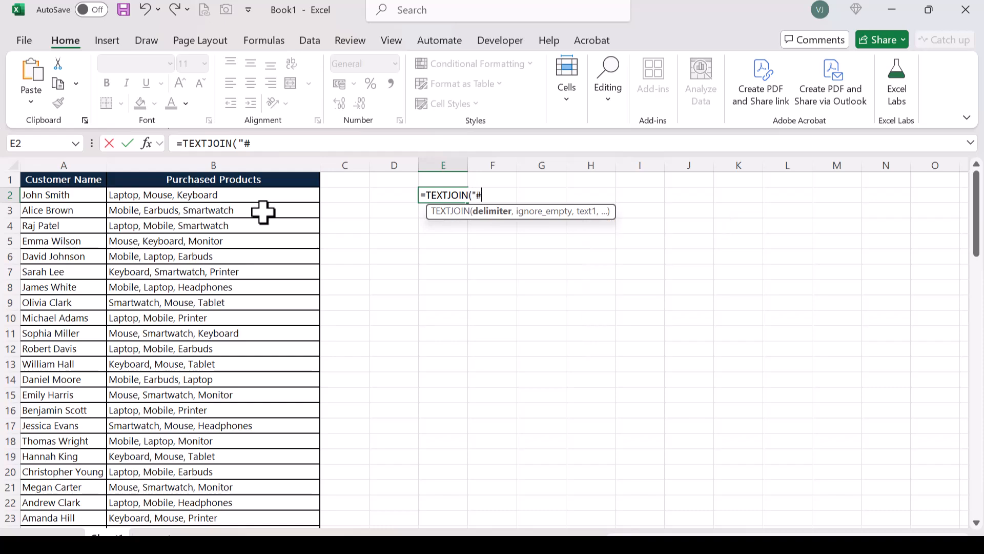
type("\"#\",")
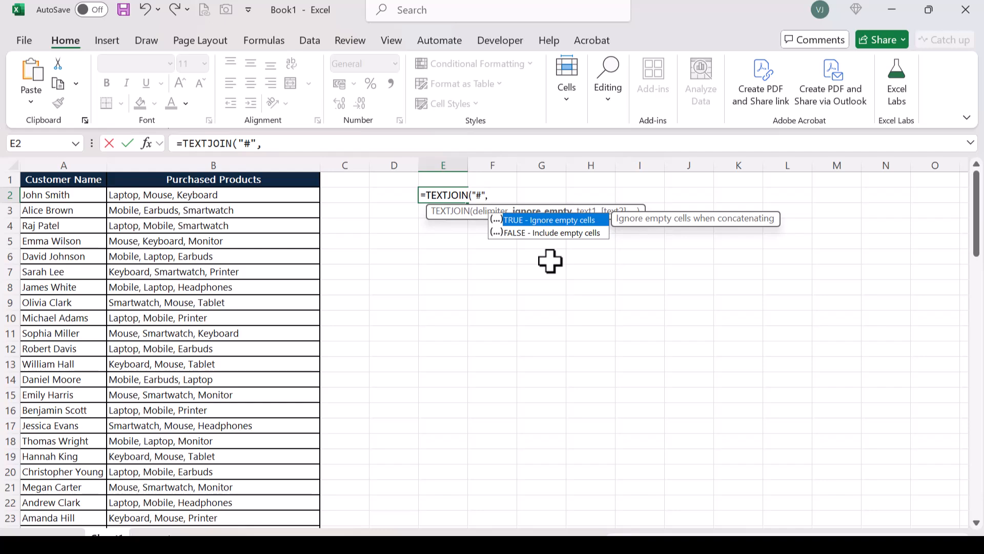
Complete the TEXTJOIN formula in E2 with TRUE to ignore empty cells and the purchased products range B2:B31
key("Tab")
type(",")
left_click(231, 197)
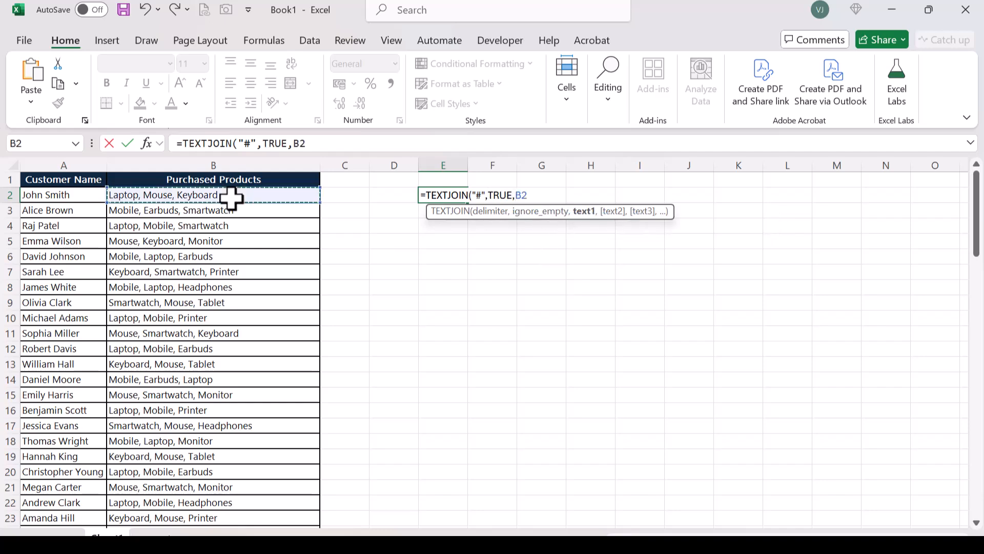
key("ctrl+shift+Down")
key("Return")
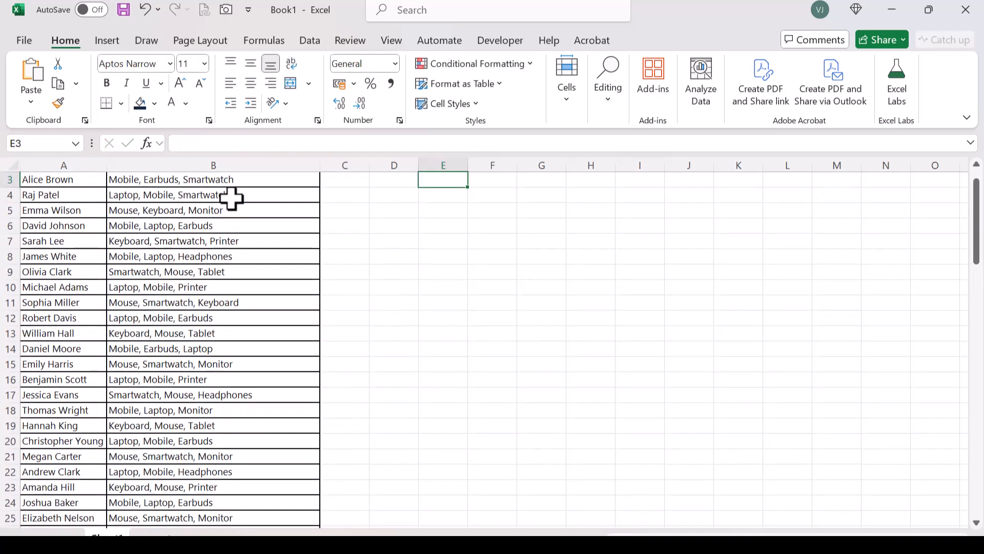
Wrap the TEXTJOIN formula in E2 inside a TEXTSPLIT function
scroll(231, 199, "up", 1)
left_click(440, 196)
key("F2")
type("text")
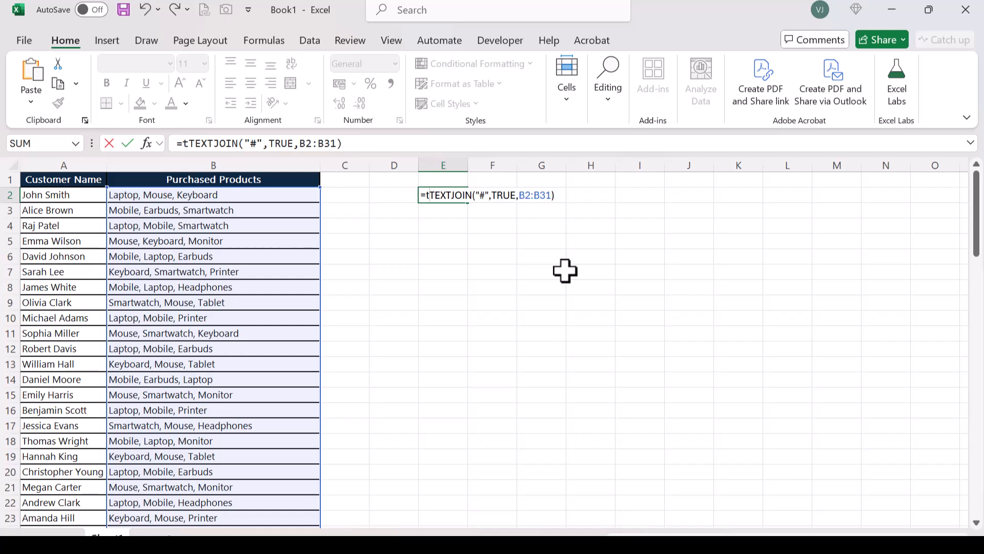
key("Down")
key("Down")
key("Down")
key("Down")
key("Tab")
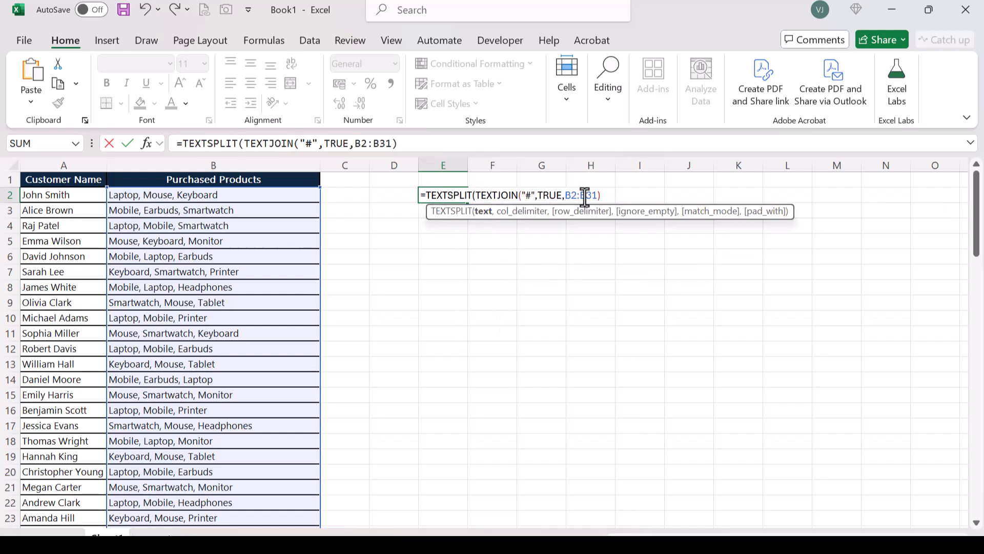
Give TEXTSPLIT in E2 the column delimiter "," and the row delimiter "#", and enter the formula
left_click(602, 195)
type(",\",")
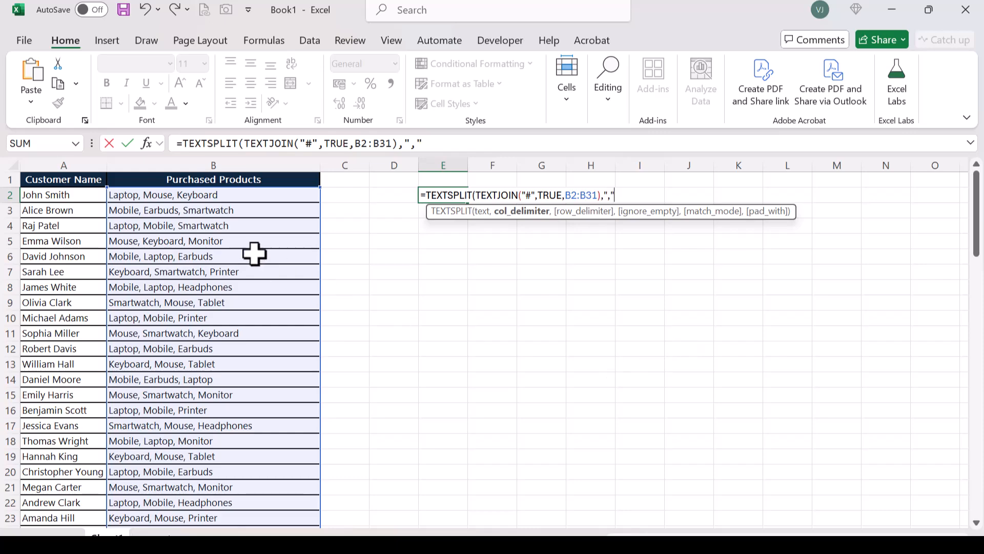
type("\",\"#")
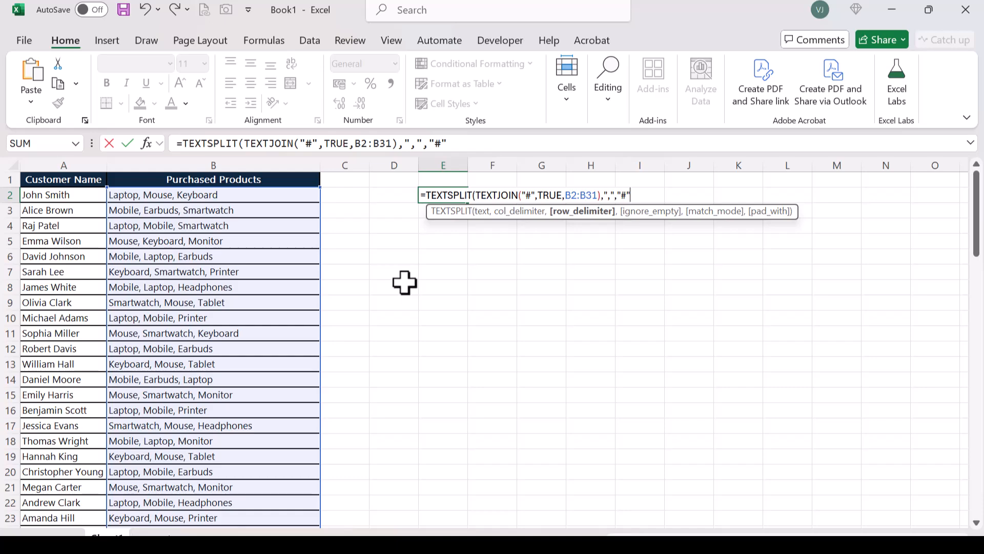
type("\")")
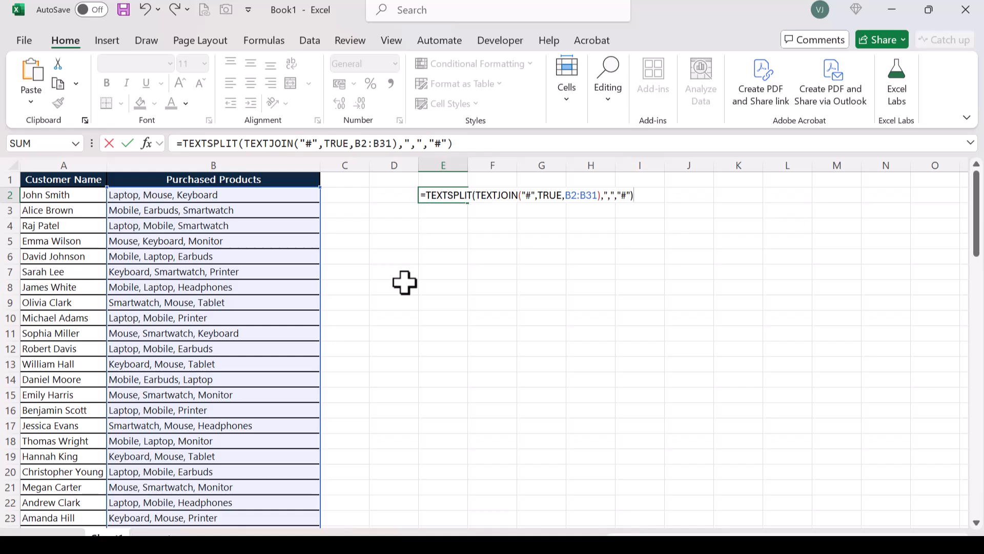
key("Return")
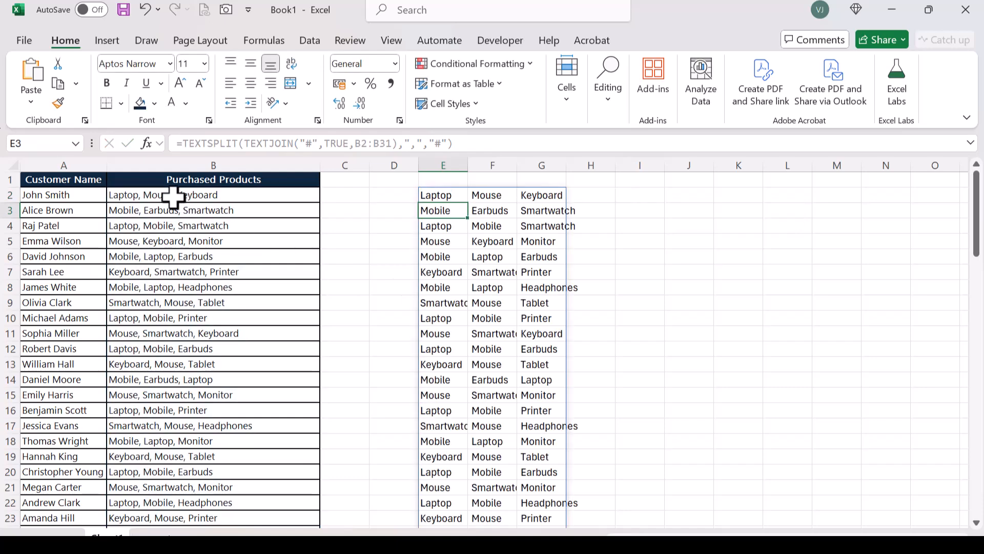
Nest the TEXTSPLIT formula in E2 inside TOCOL to stack all products in one column, and check the list
left_click(437, 197)
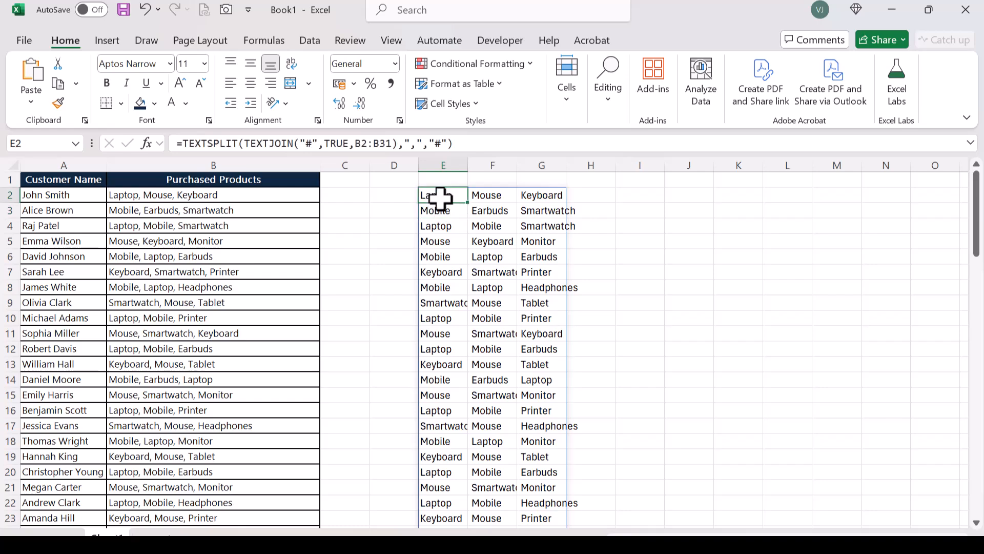
key("F2")
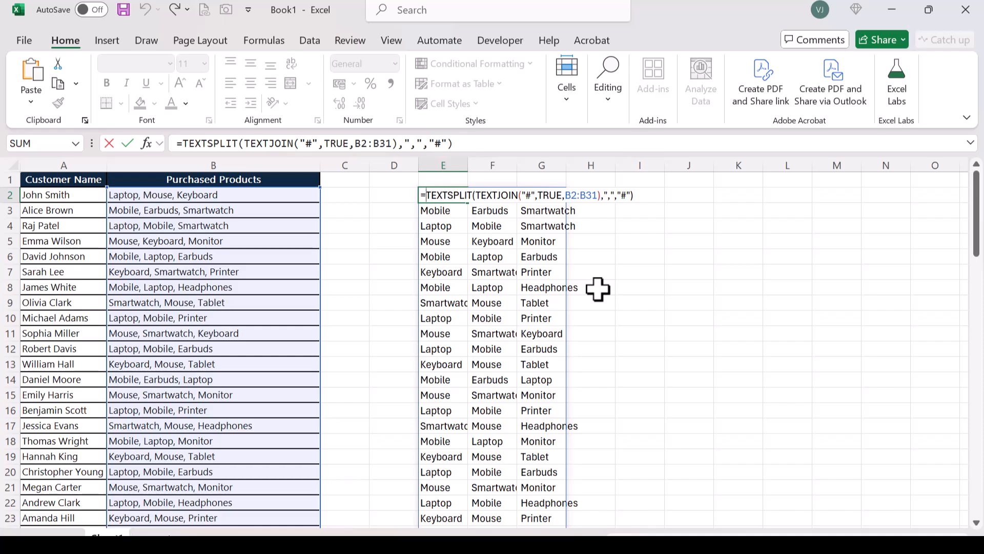
type("to")
key("Tab")
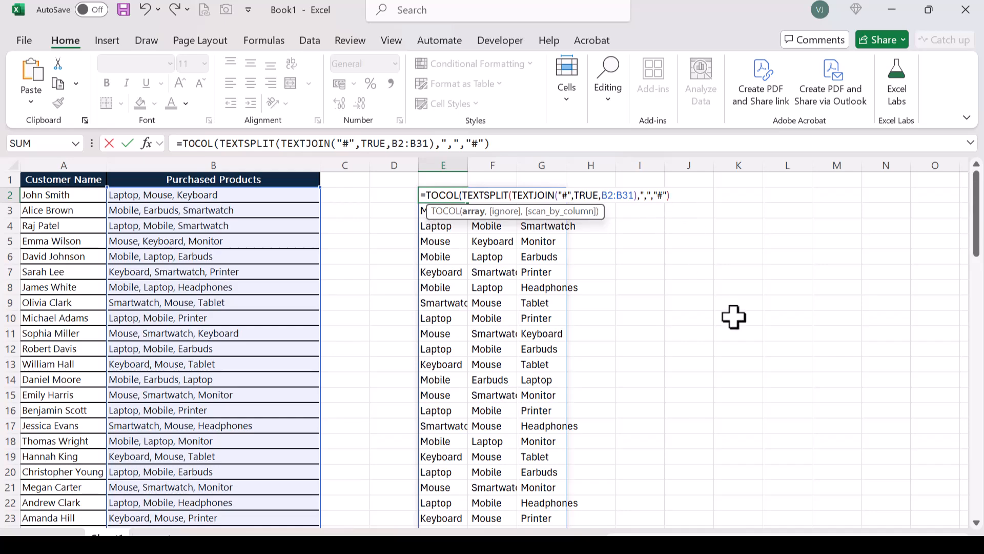
key("Return")
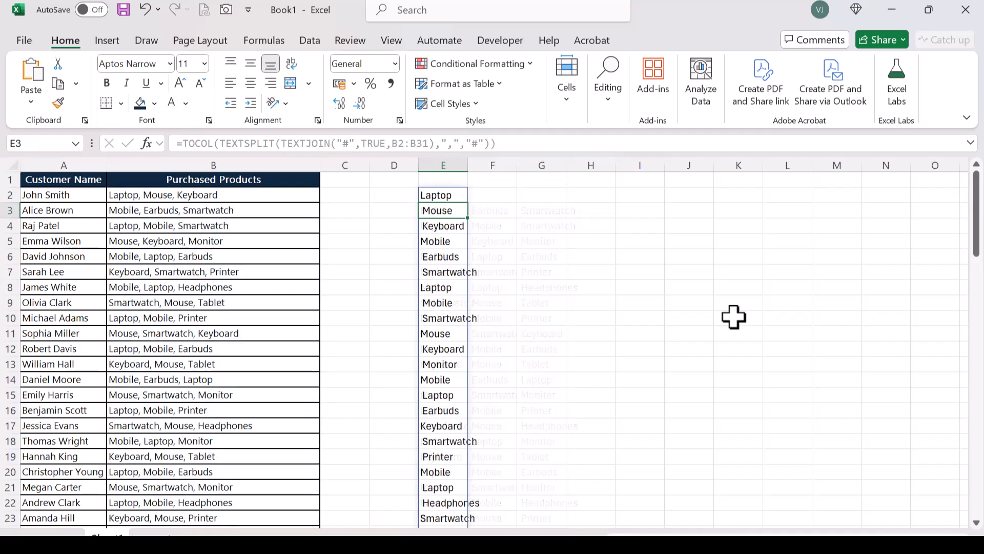
scroll(464, 333, "down", 5)
scroll(464, 333, "down", 7)
scroll(464, 333, "up", 11)
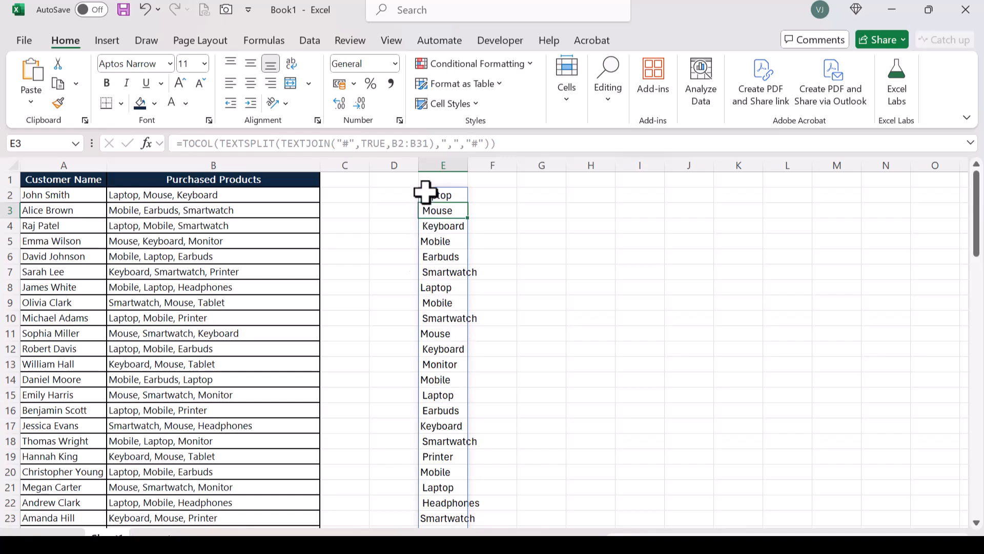
Nest the TOCOL formula in E2 inside TRIM to remove the extra spaces around the product names
left_click(426, 193)
key("F2")
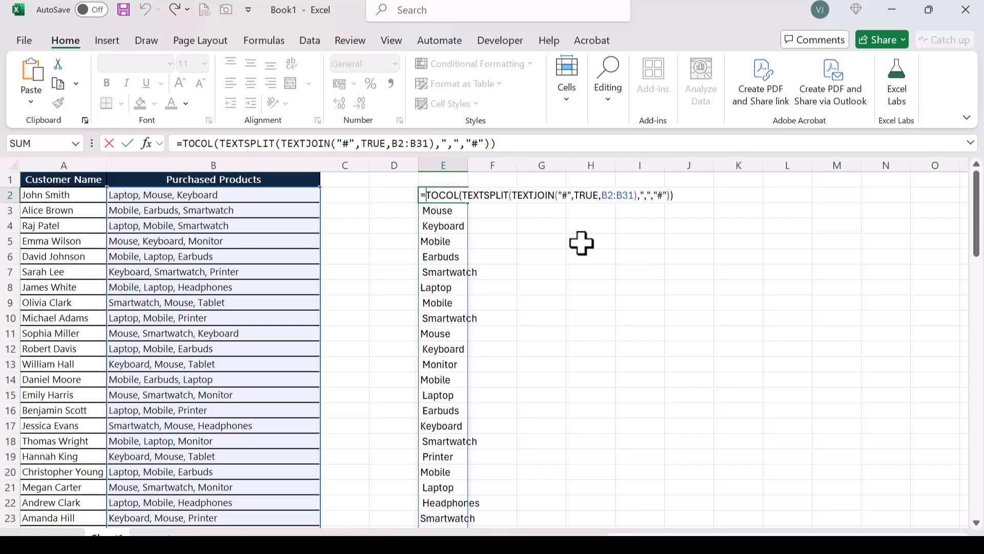
key("Home")
key("Right")
type("tr")
key("Tab")
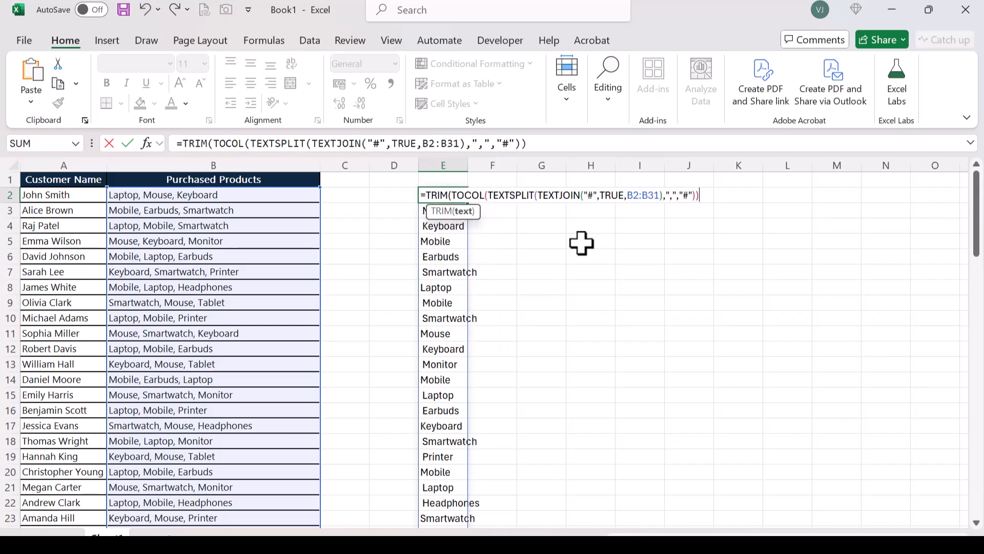
key("Return")
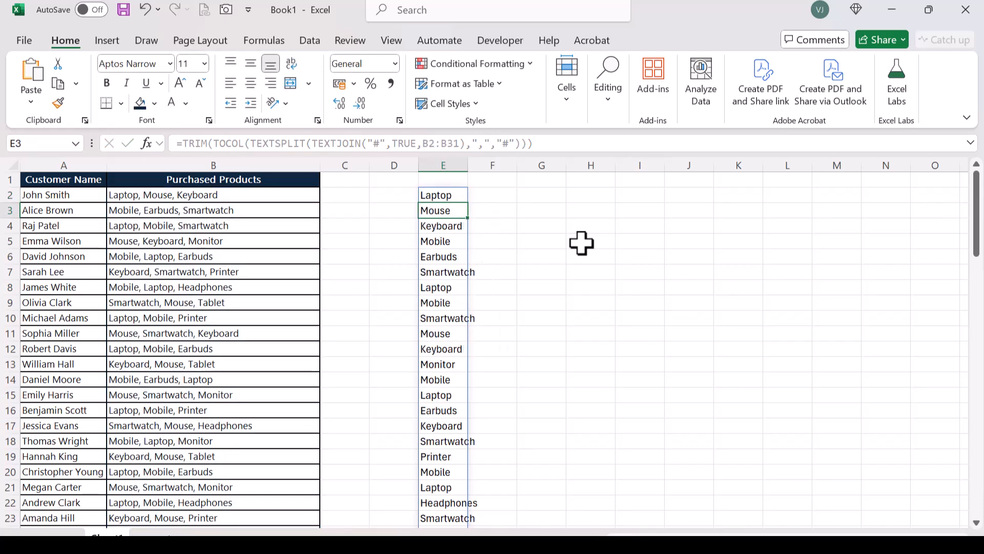
Nest the TRIM formula in E2 inside UNIQUE to list each product only once
double_click(439, 194)
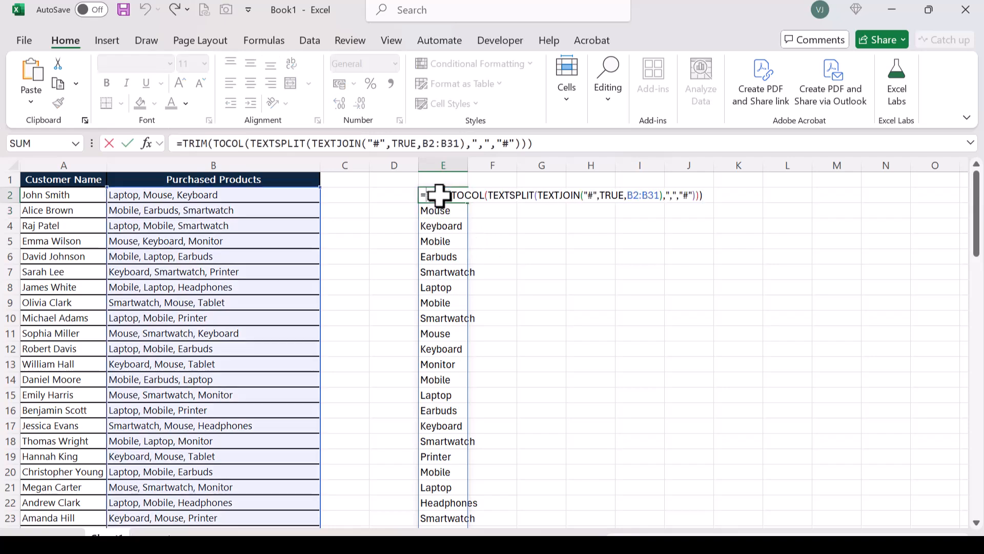
type("uni")
key("Tab")
key("BackSpace")
key("BackSpace")
key("BackSpace")
key("BackSpace")
key("BackSpace")
key("Down")
key("Down")
key("Tab")
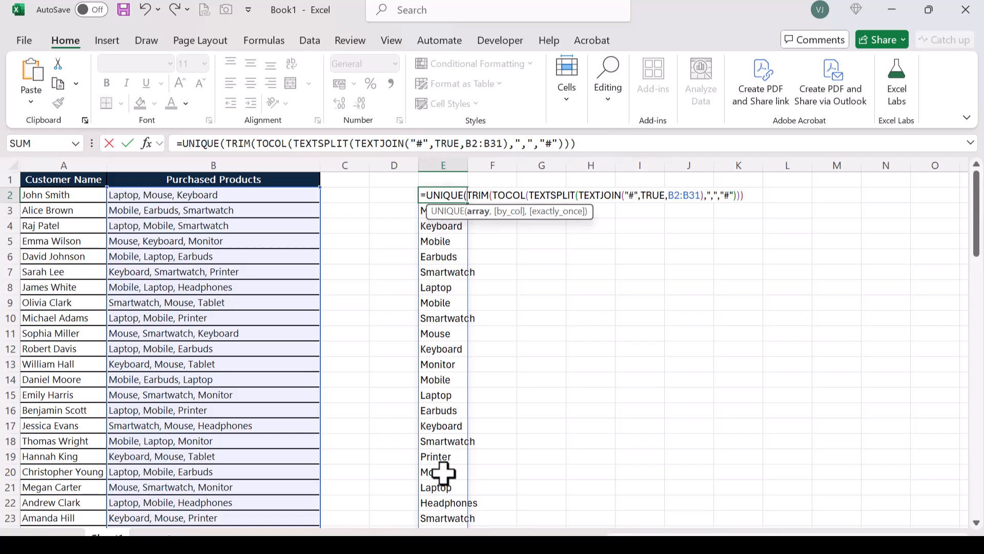
left_click(752, 196)
type(")")
key("Return")
Widen column E so the longest product names fit, and select the formula cell E2
left_click_drag(450, 195, 437, 334)
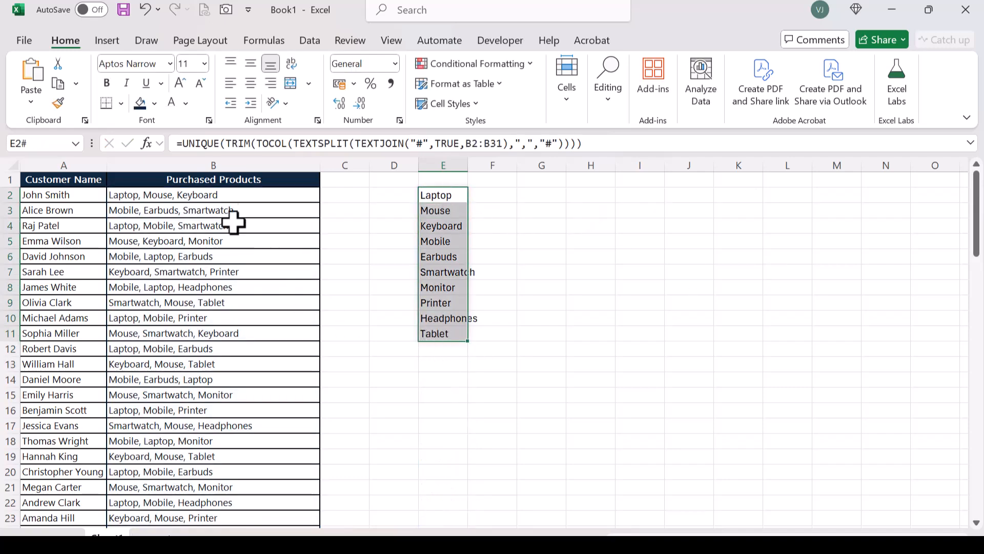
left_click_drag(229, 195, 198, 470)
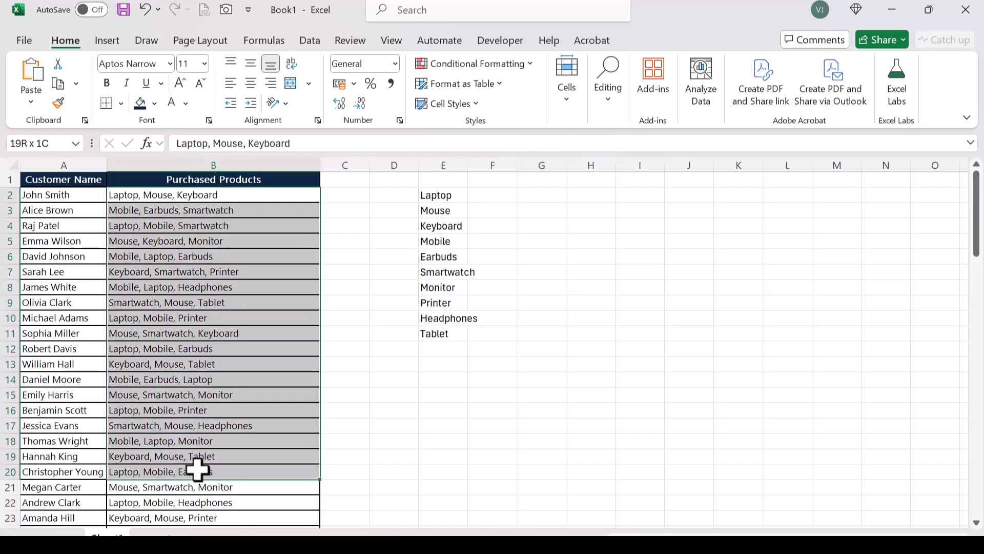
left_click_drag(467, 164, 687, 195)
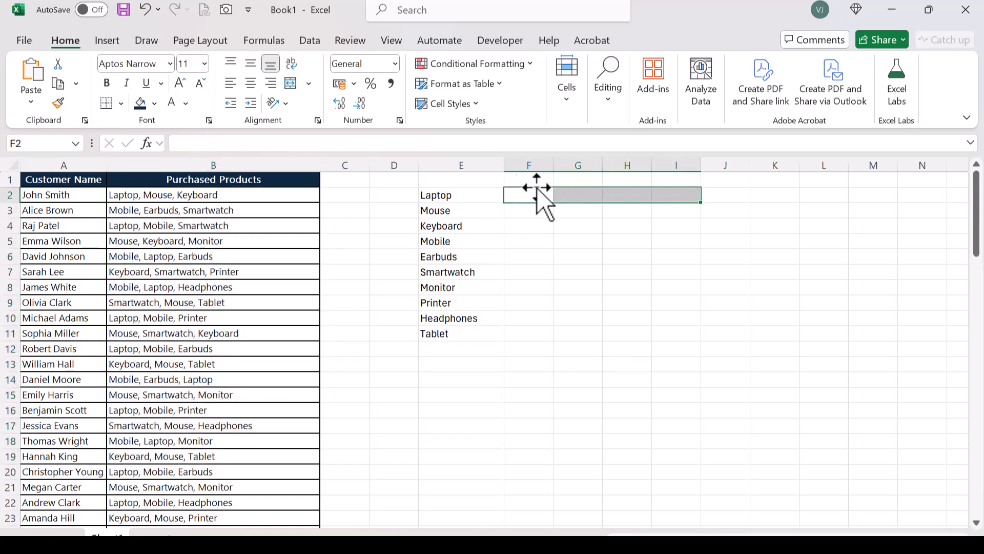
left_click(436, 192)
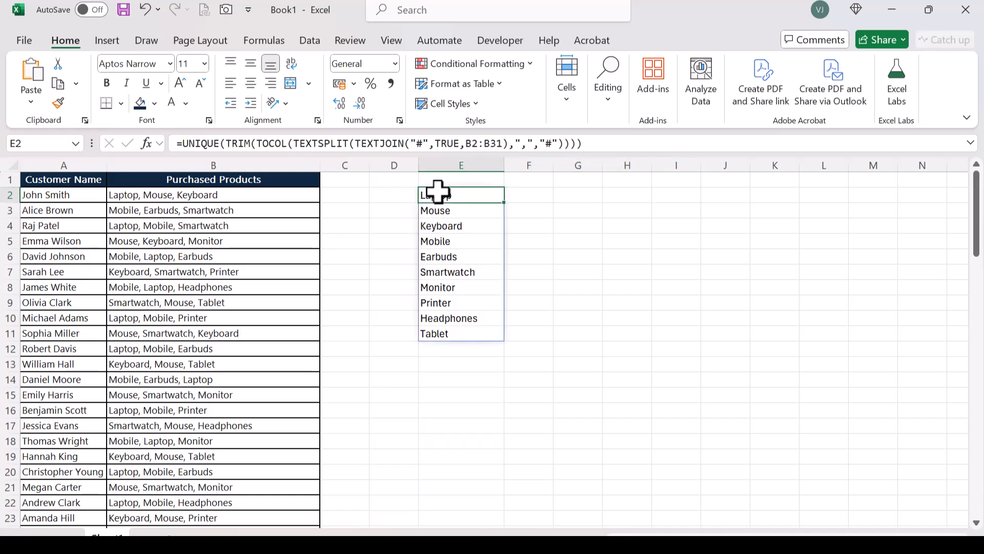
Enter a SEARCH formula in F2 that looks for E2 within B2:B31, starting from character 1
left_click(525, 195)
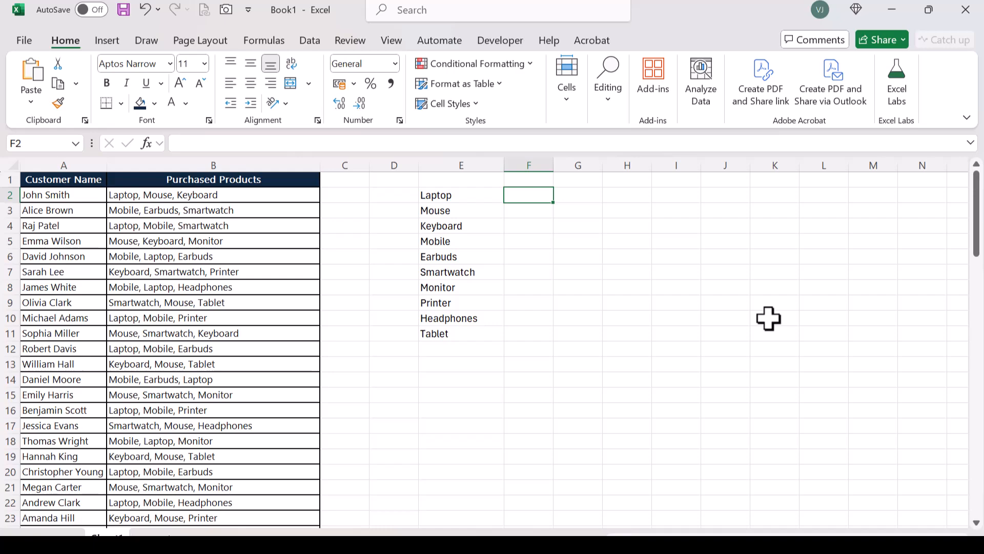
type("=se")
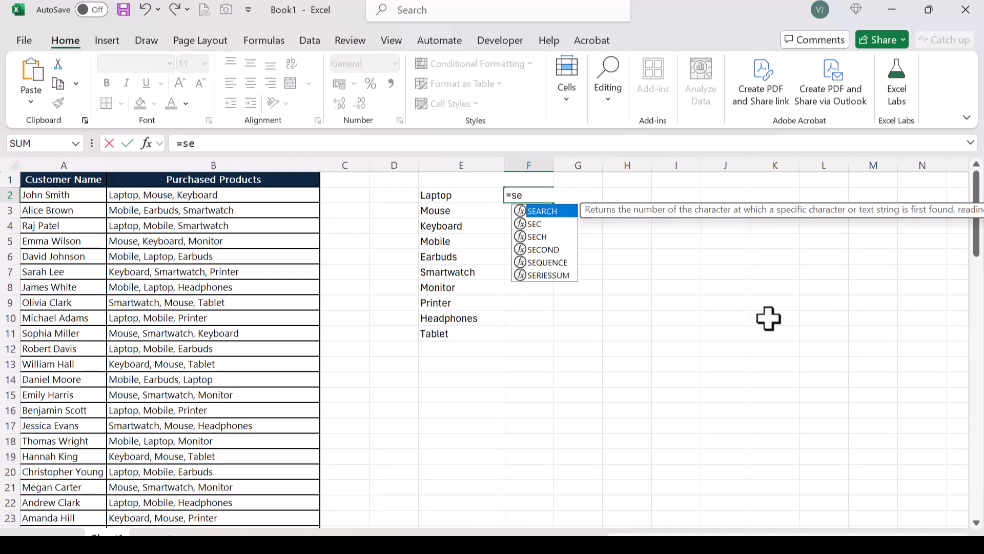
key("Tab")
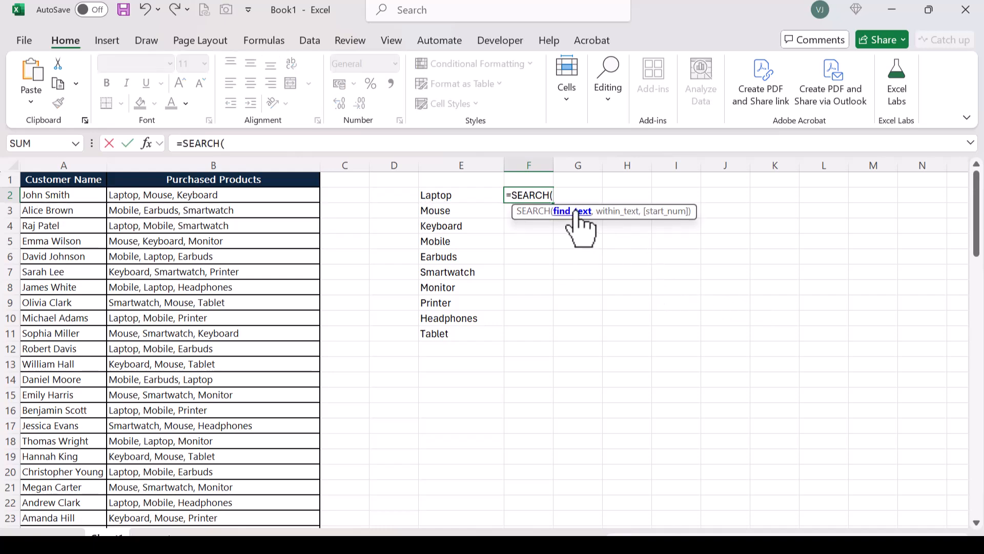
left_click(481, 193)
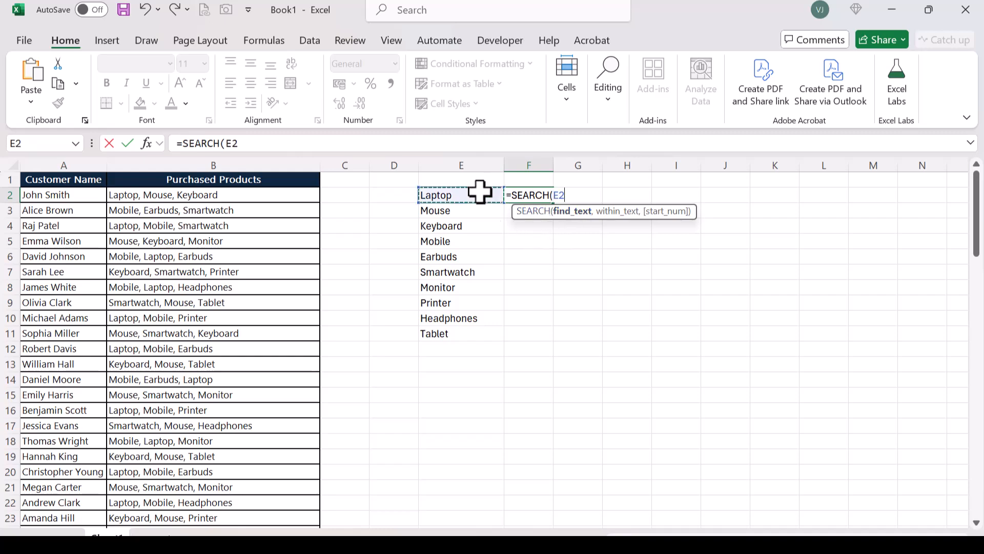
type(",")
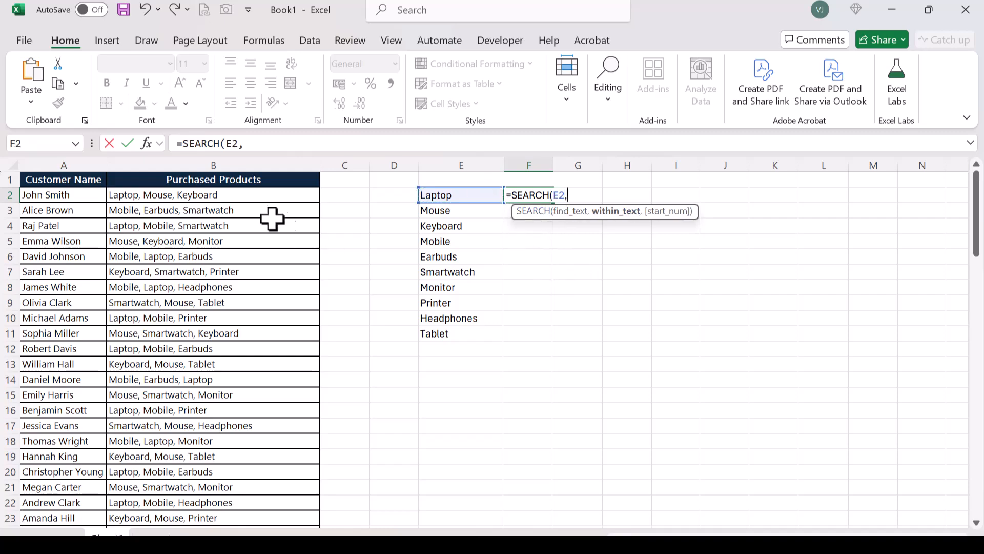
left_click(230, 193)
key("ctrl+shift+Down")
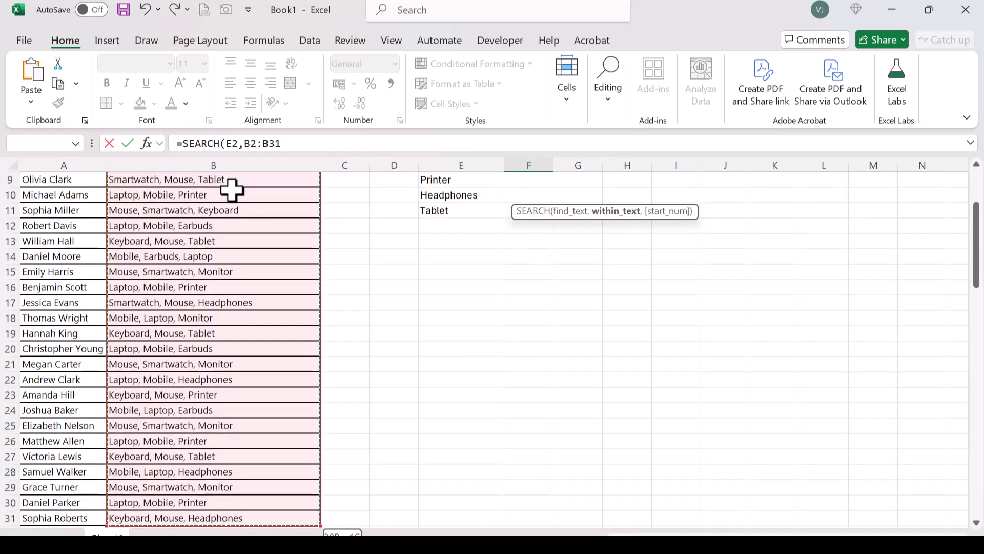
type(",")
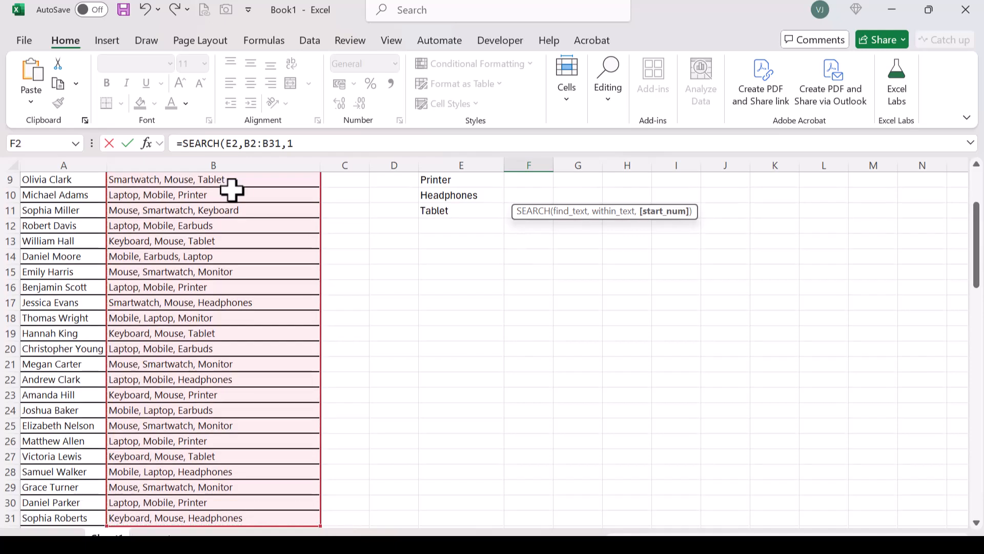
type("1)")
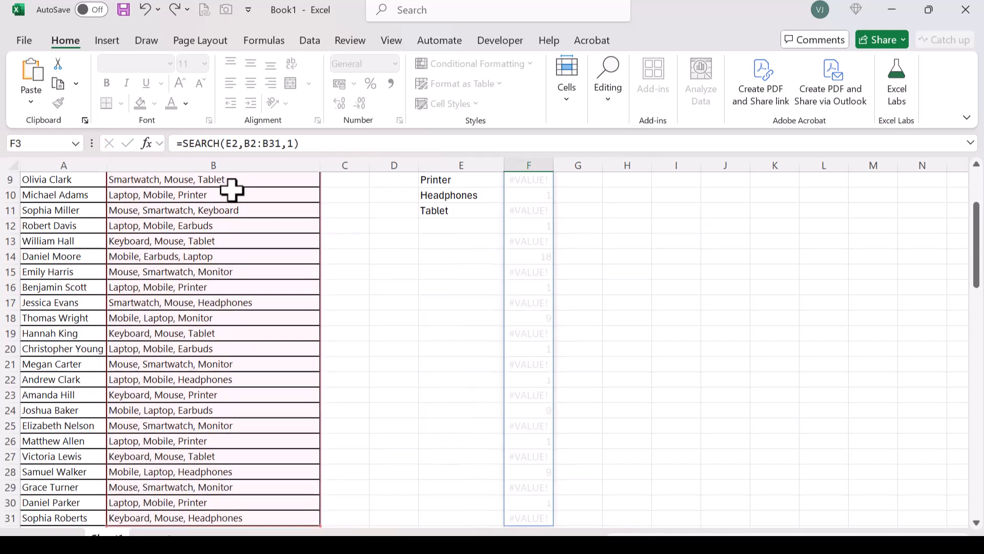
key("Return")
Compare the SEARCH results in column F with the product in E2 and the purchased products in the first rows
scroll(513, 360, "up", 1)
scroll(513, 360, "up", 1)
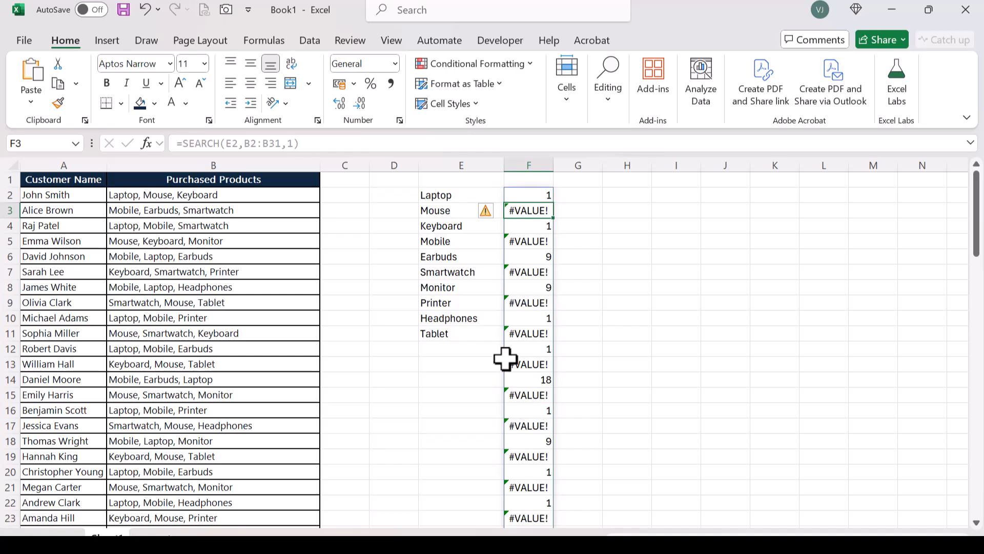
left_click(464, 194)
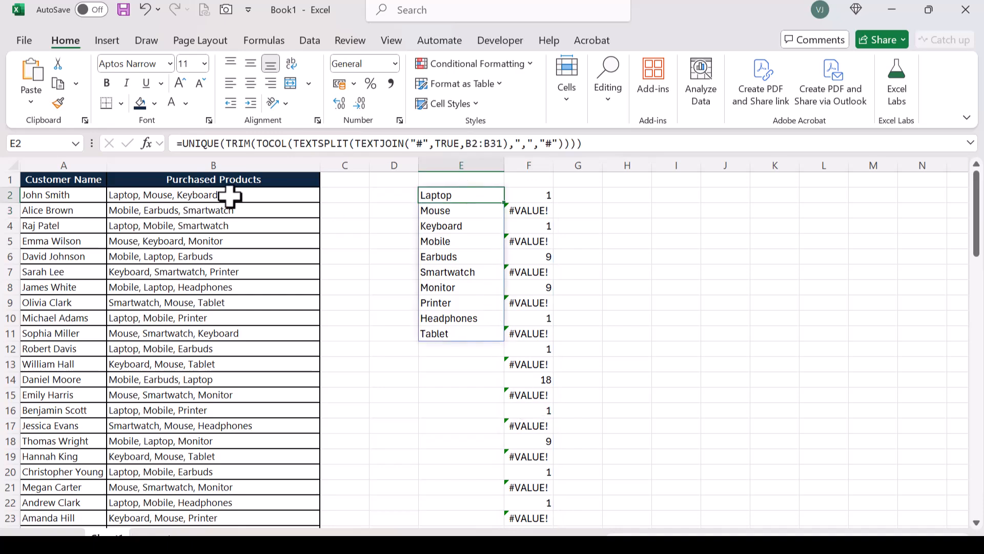
left_click(199, 194)
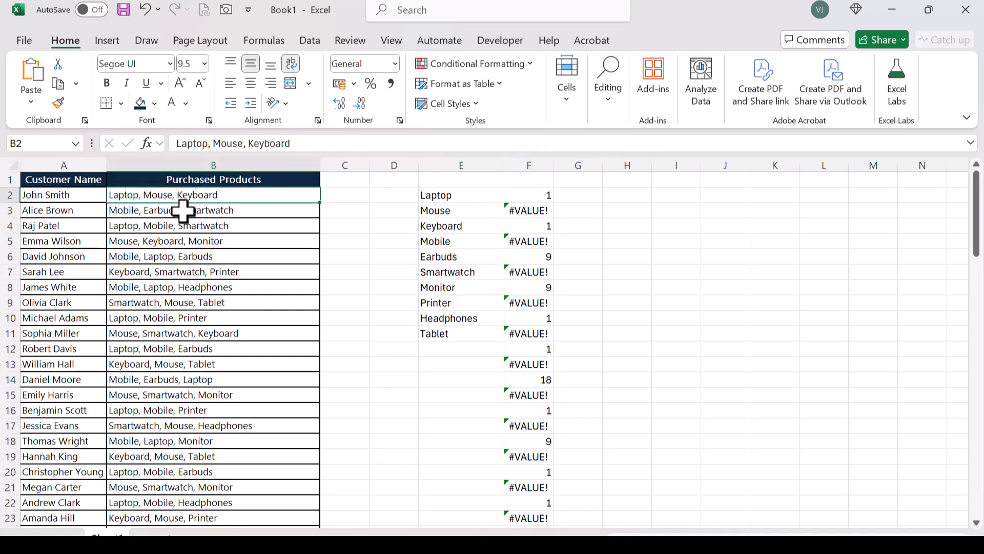
left_click(187, 210)
left_click(537, 211)
left_click(202, 229)
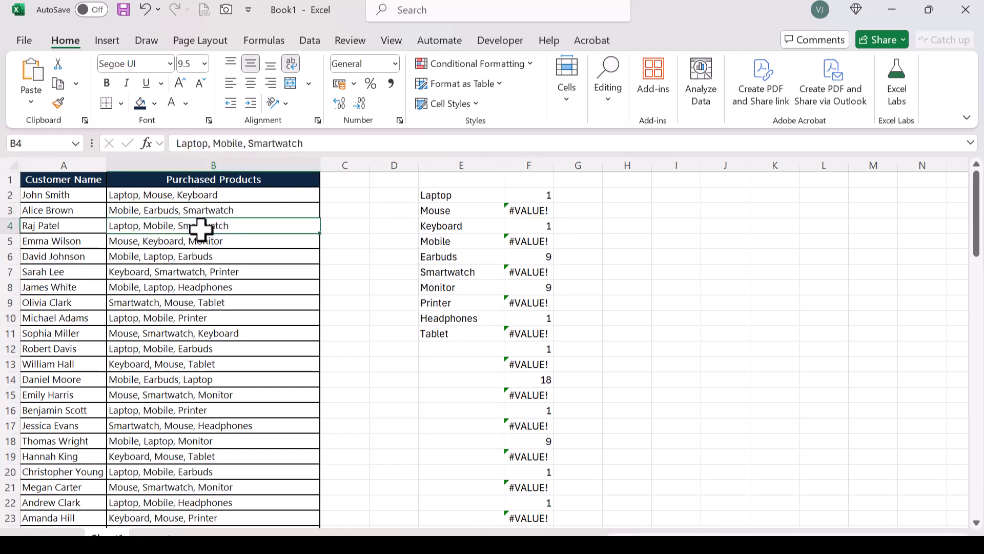
left_click(532, 228)
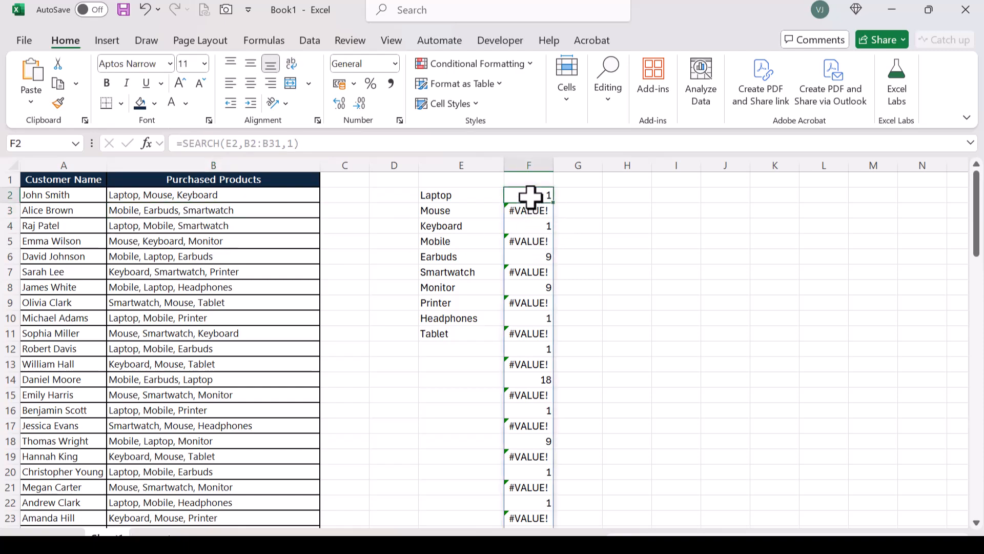
Nest the SEARCH formula in F2 inside ISNUMBER to turn the matches into TRUE or FALSE
double_click(529, 195)
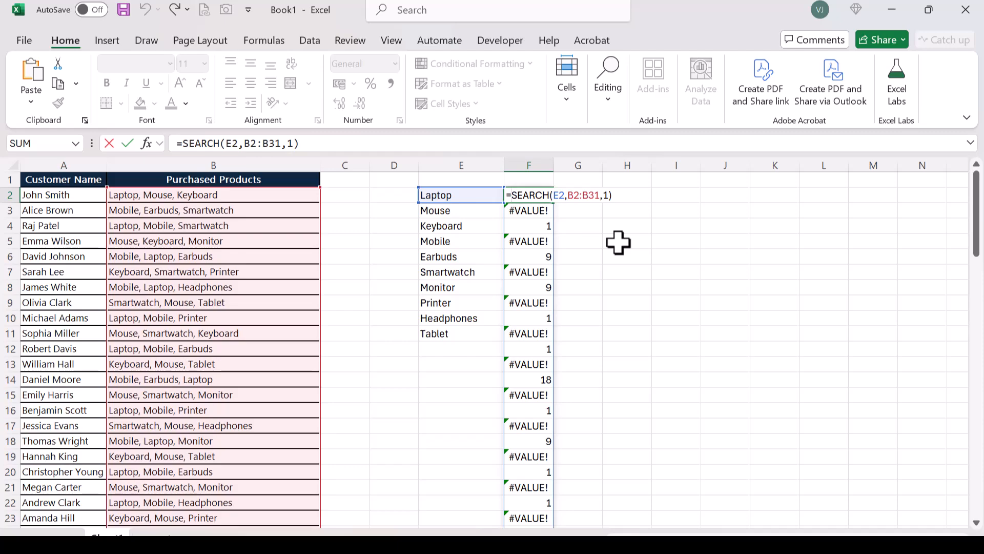
type("i")
key("Down")
key("BackSpace")
type("is")
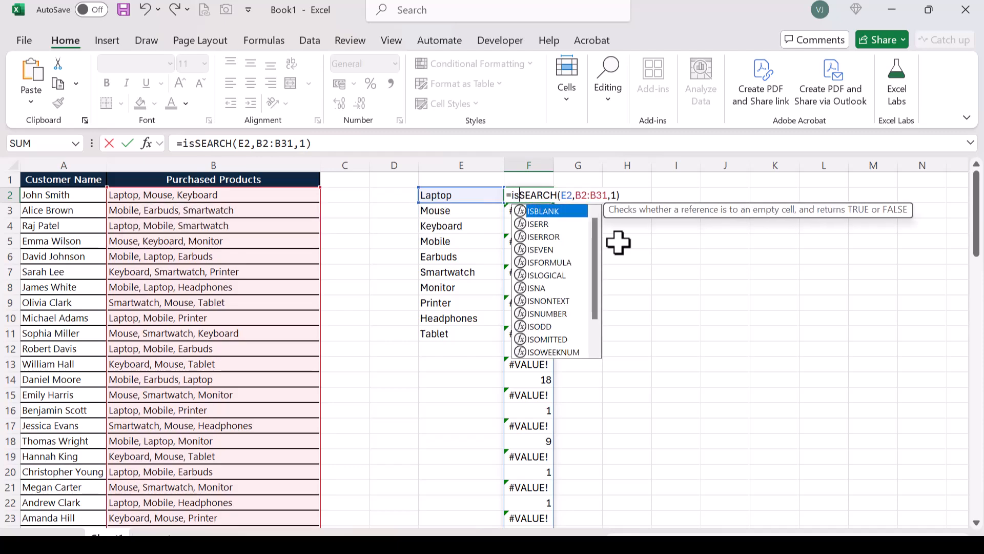
type("n")
key("Down")
key("Down")
key("Tab")
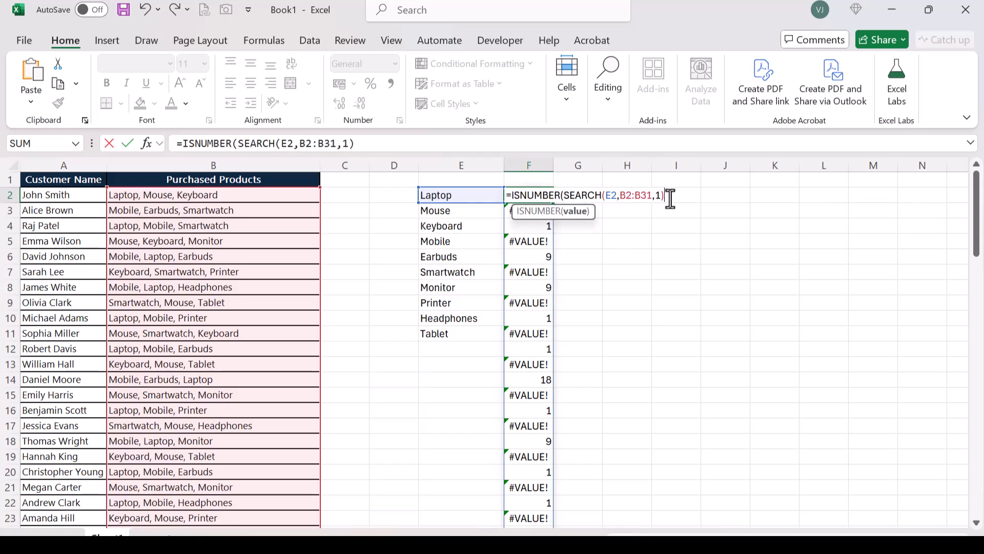
type(")")
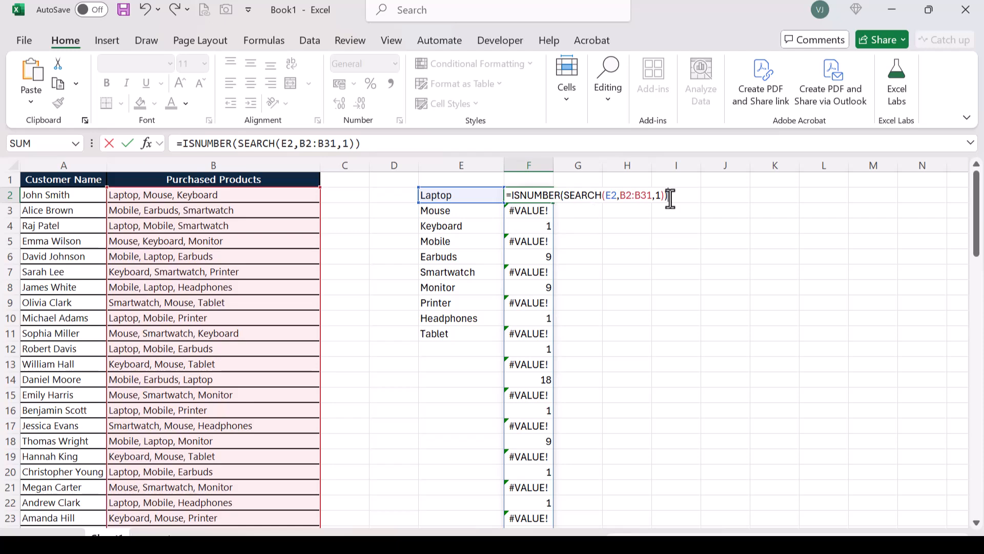
key("Return")
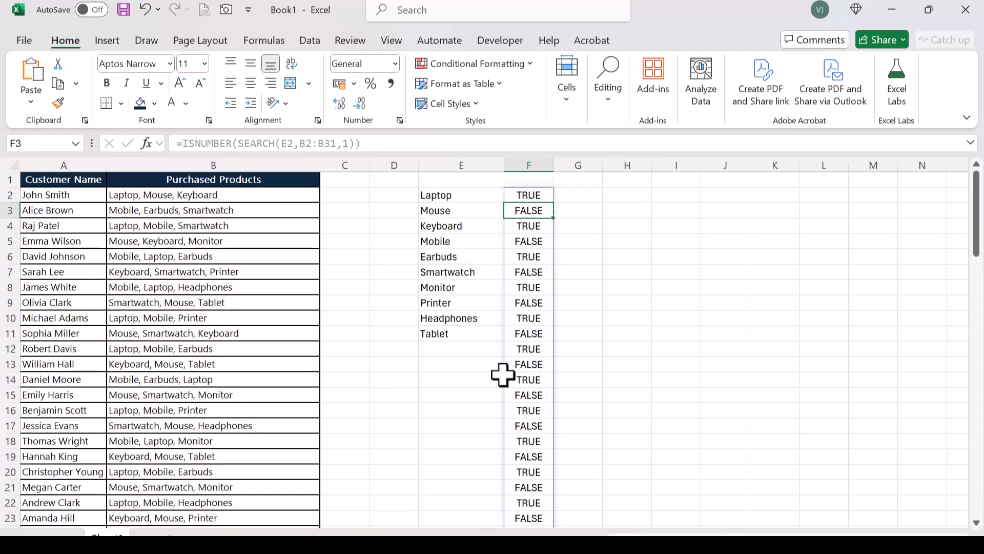
Nest the ISNUMBER formula in F2 inside FILTER as the condition for returning customer names from A2:A31, and check it against E2
left_click(516, 196)
double_click(516, 195)
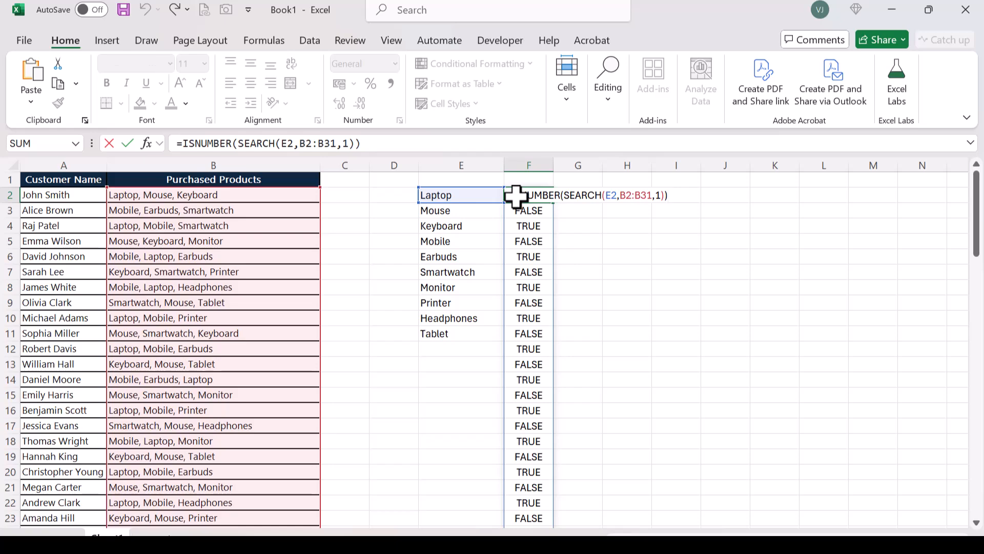
type("FI")
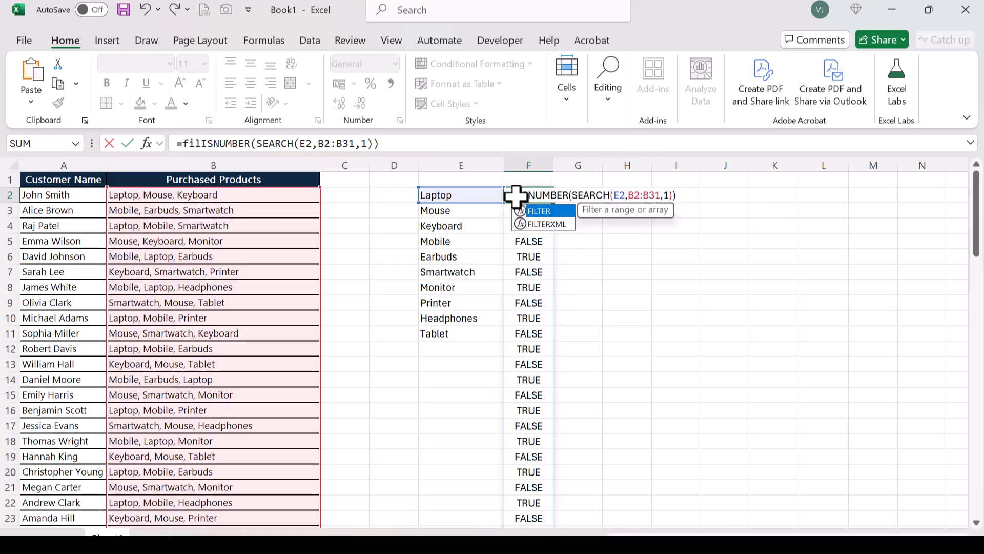
key("Tab")
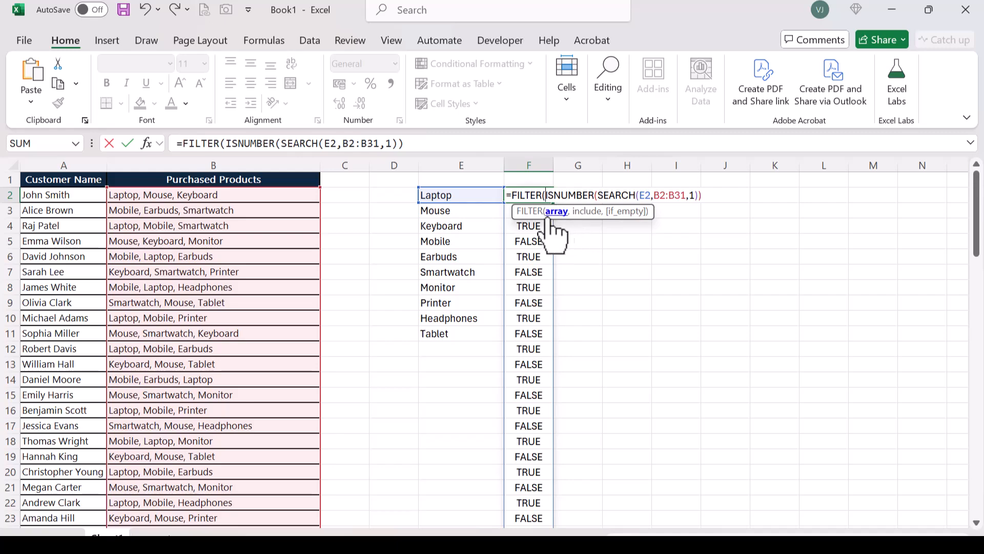
left_click(67, 192)
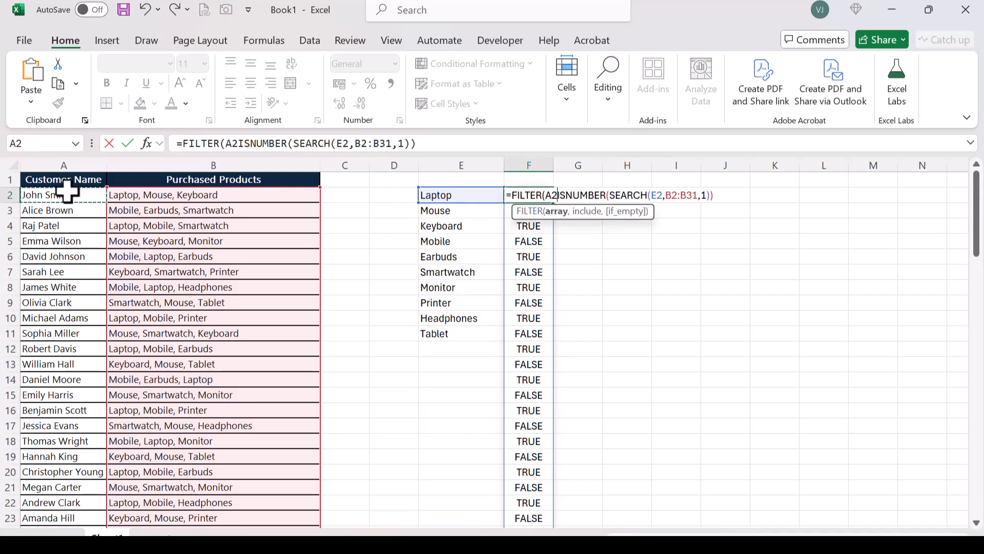
key("ctrl+shift+Down")
type(",")
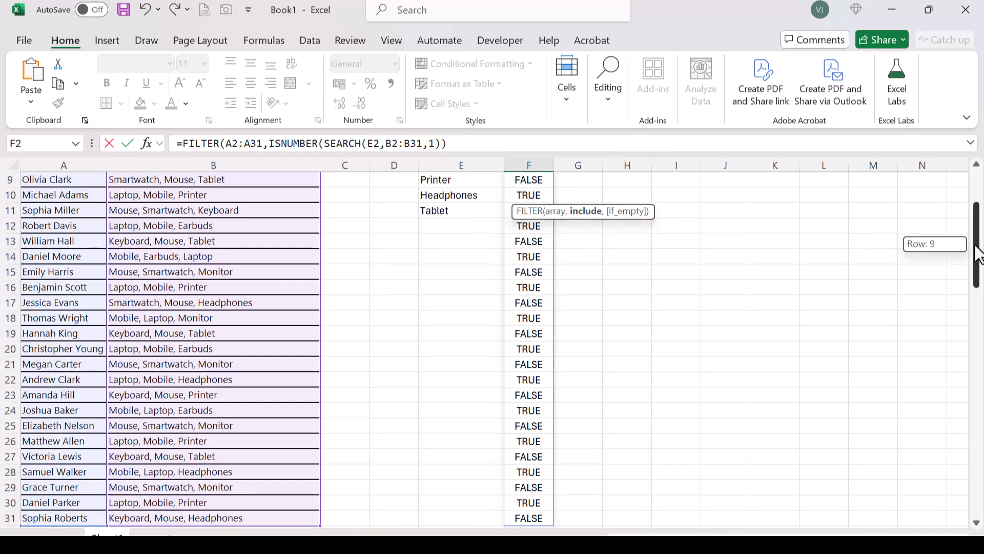
left_click_drag(977, 252, 977, 221)
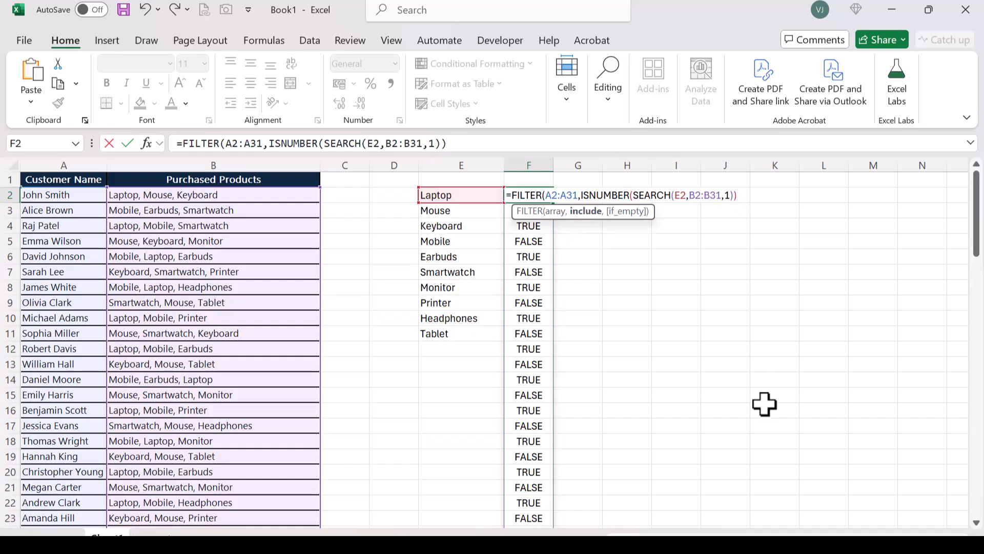
key("Return")
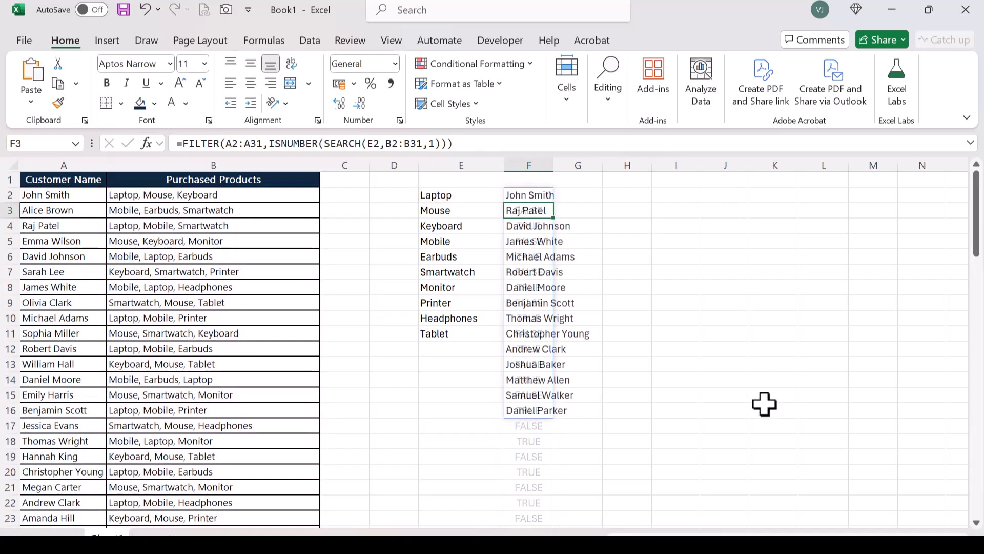
left_click(450, 196)
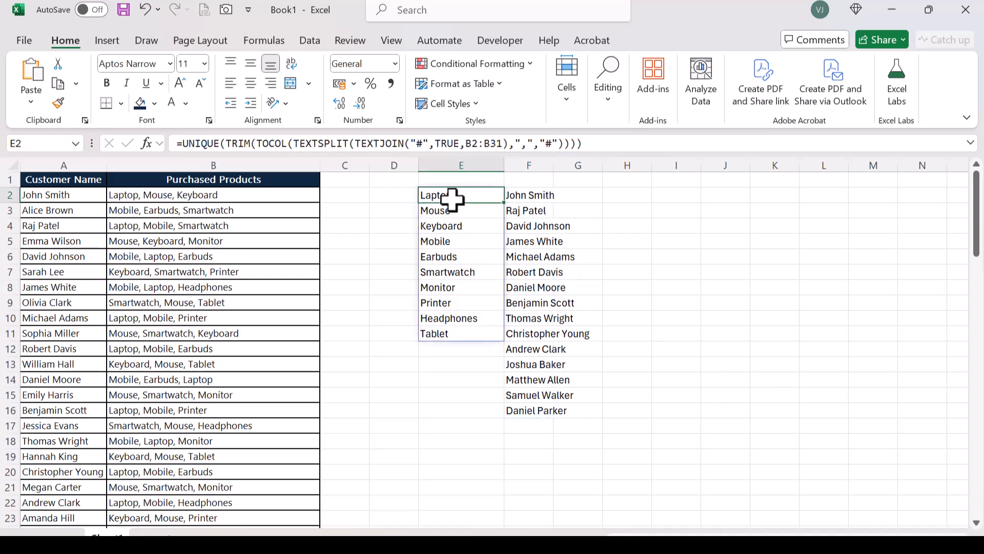
Put TEXTJOIN around the FILTER formula in F2, with a comma as the delimiter
left_click(521, 195)
key("F2")
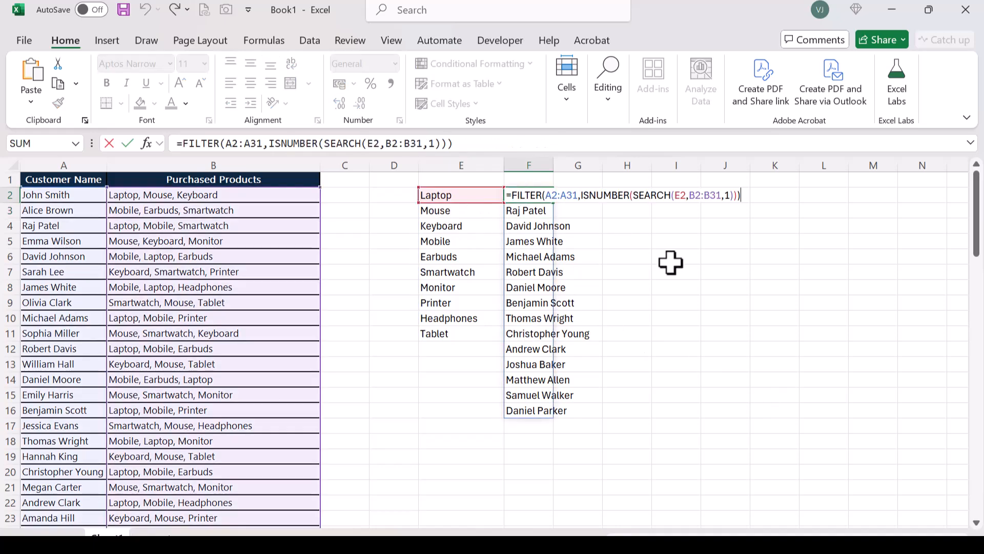
type("text")
key("Down")
key("Down")
key("Down")
key("Tab")
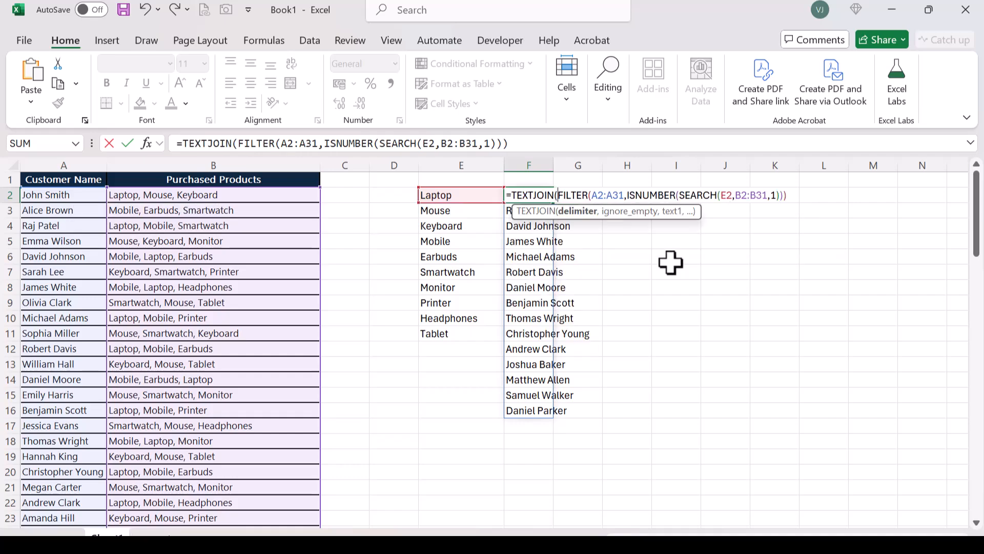
type("\",\"")
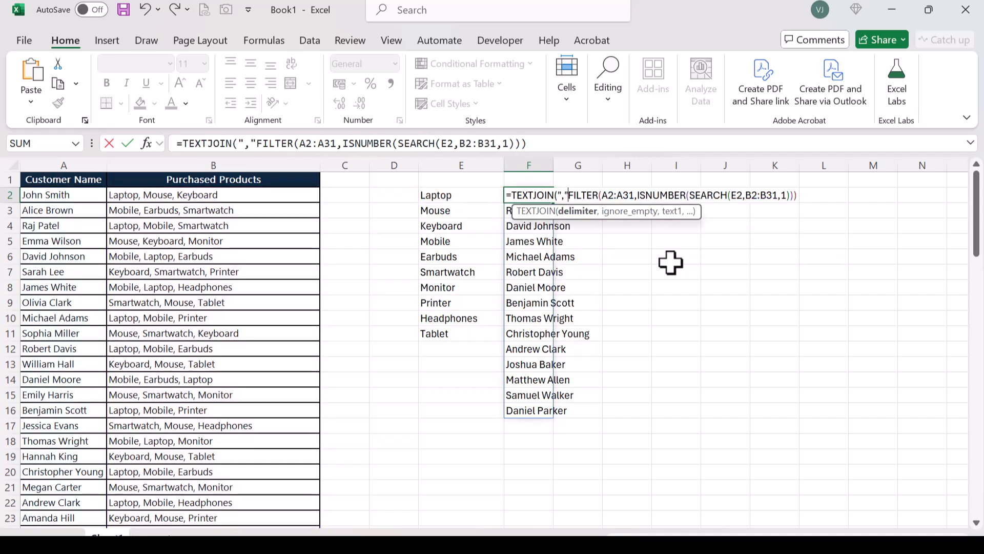
type(",")
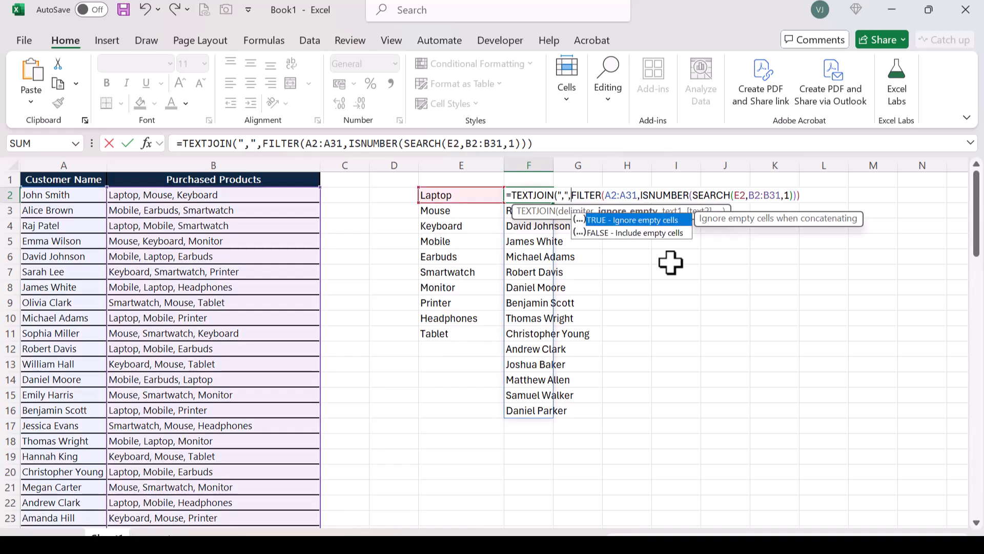
Set the TEXTJOIN in F2 to ignore empty cells with TRUE, keeping the FILTER result as its text argument
type("t")
key("Return")
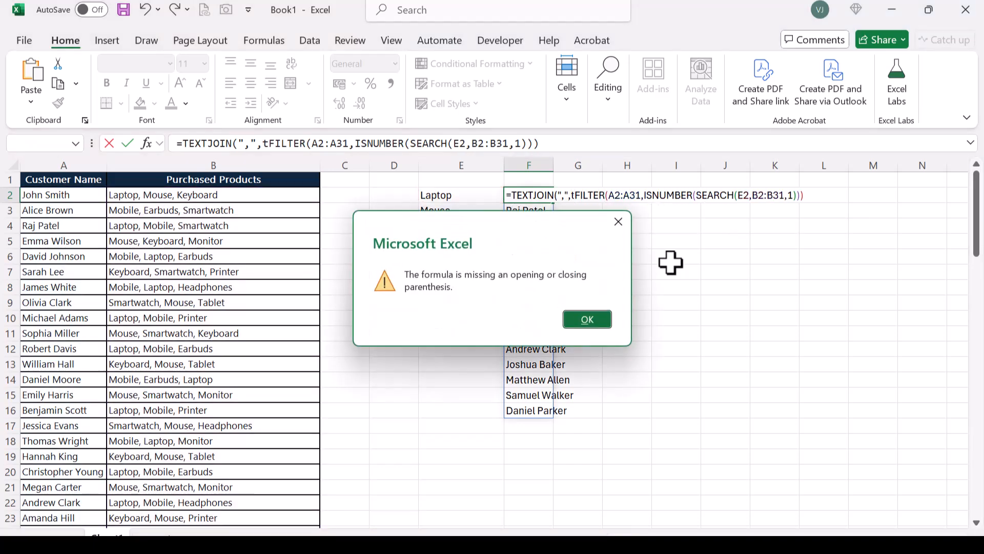
left_click(604, 317)
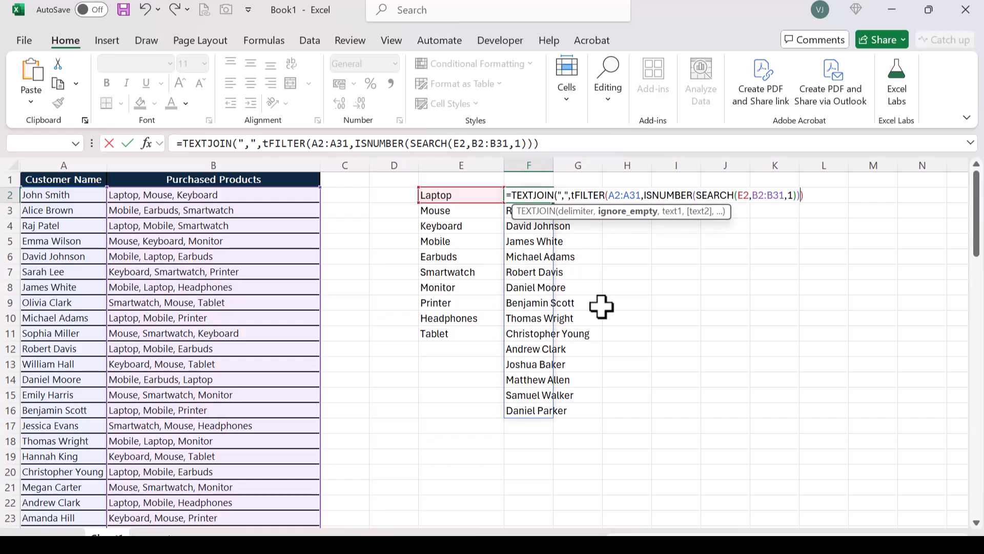
left_click(575, 195)
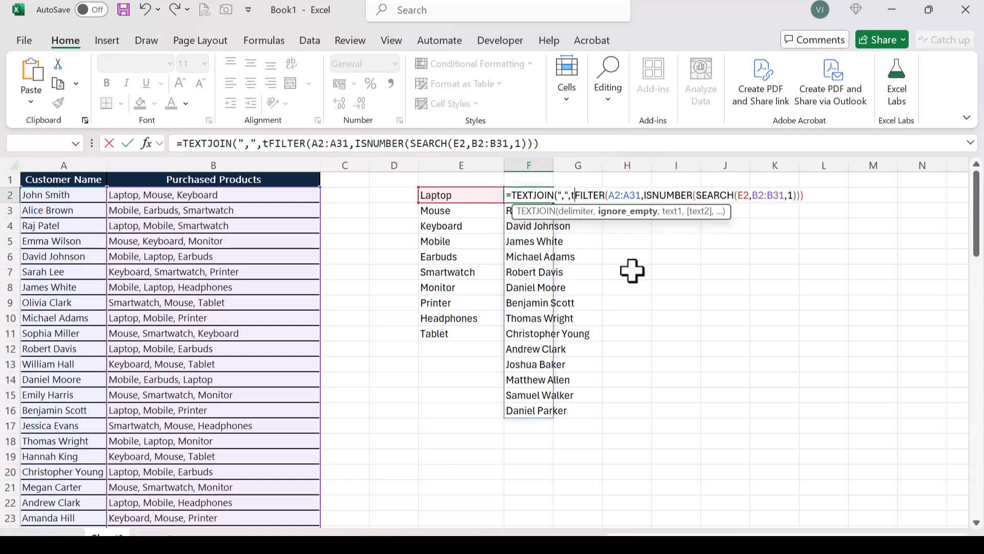
type("rue")
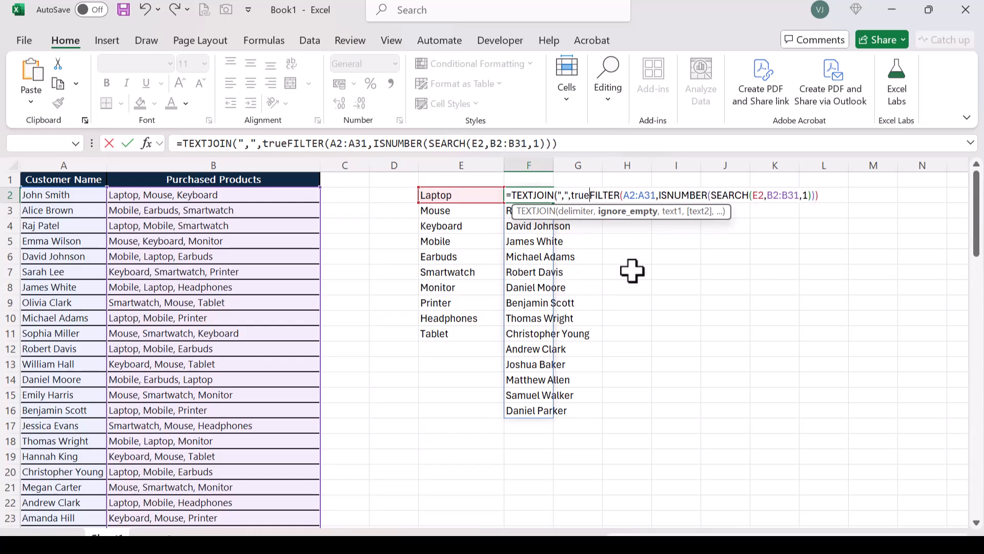
type(",")
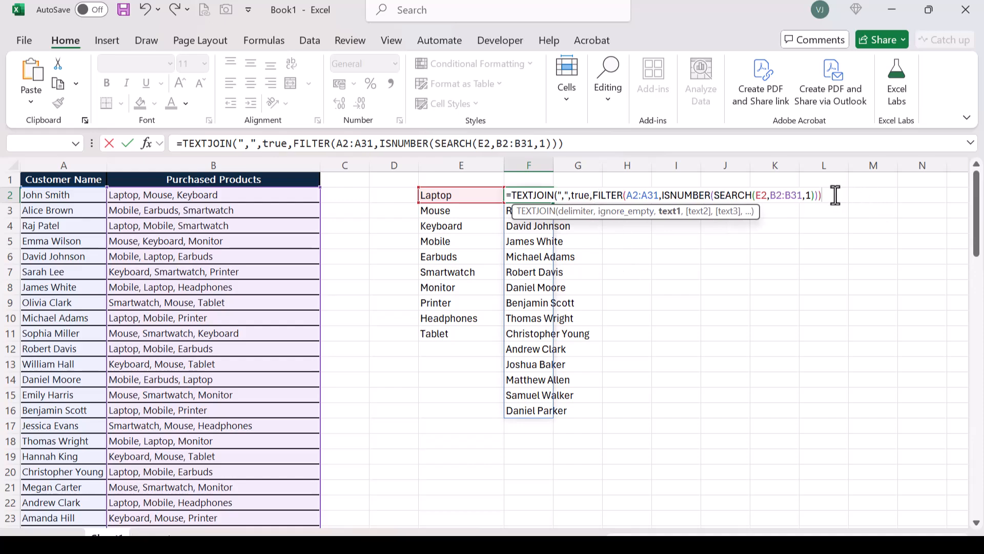
key("Return")
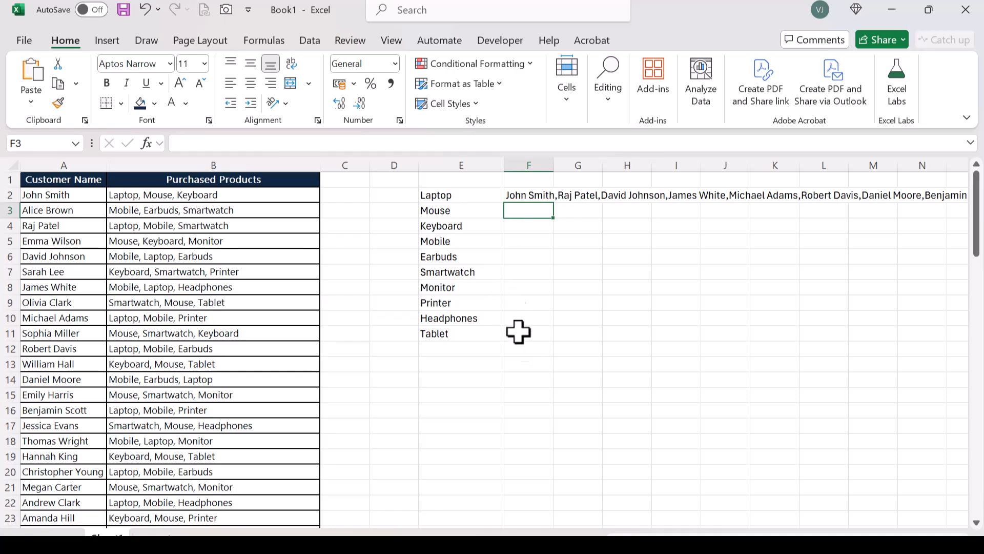
Review the formulas in E2 and F2 without changing them
left_click(468, 197)
key("F2")
key("Escape")
left_click(541, 199)
key("F2")
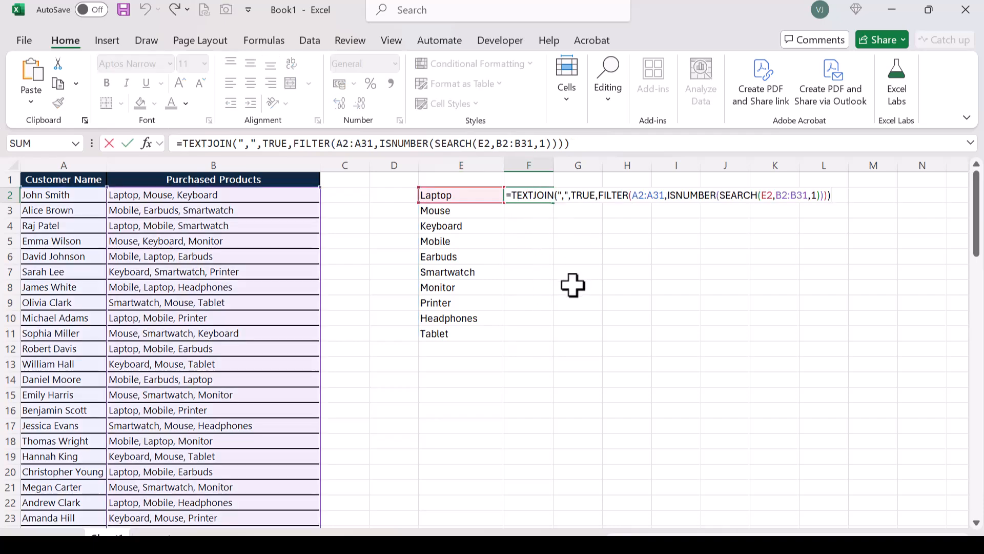
key("Escape")
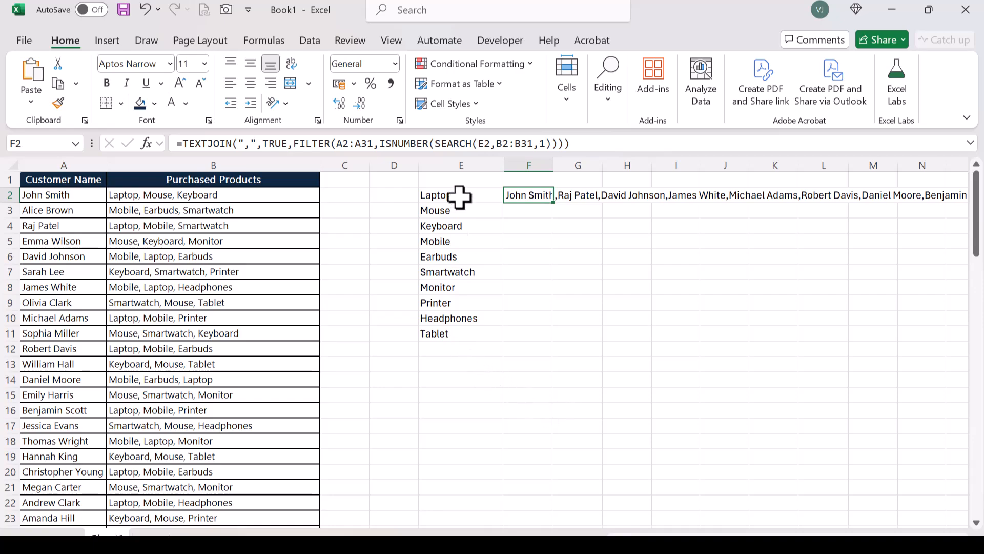
Empty the Office clipboard history and copy the full UNIQUE formula text from E2 into it
left_click(84, 120)
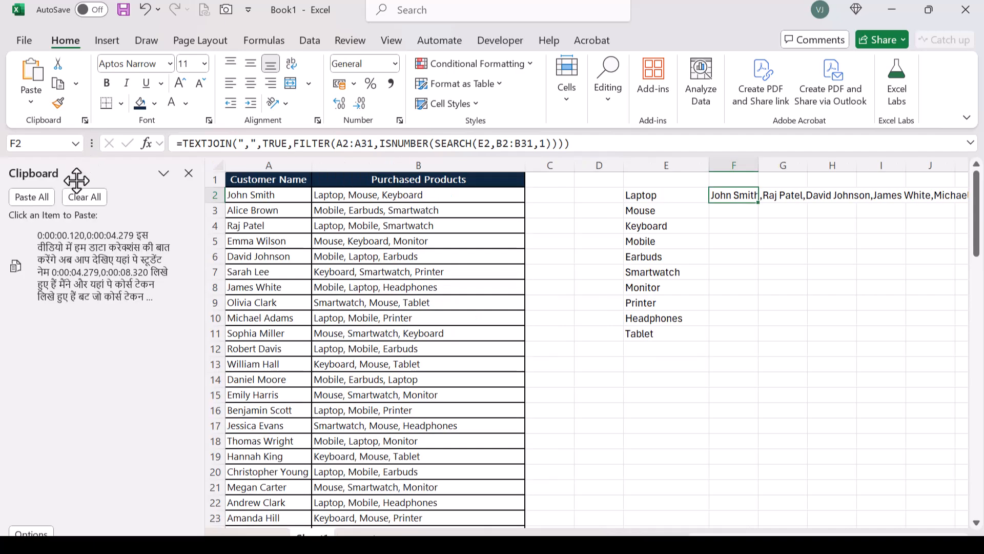
left_click(85, 197)
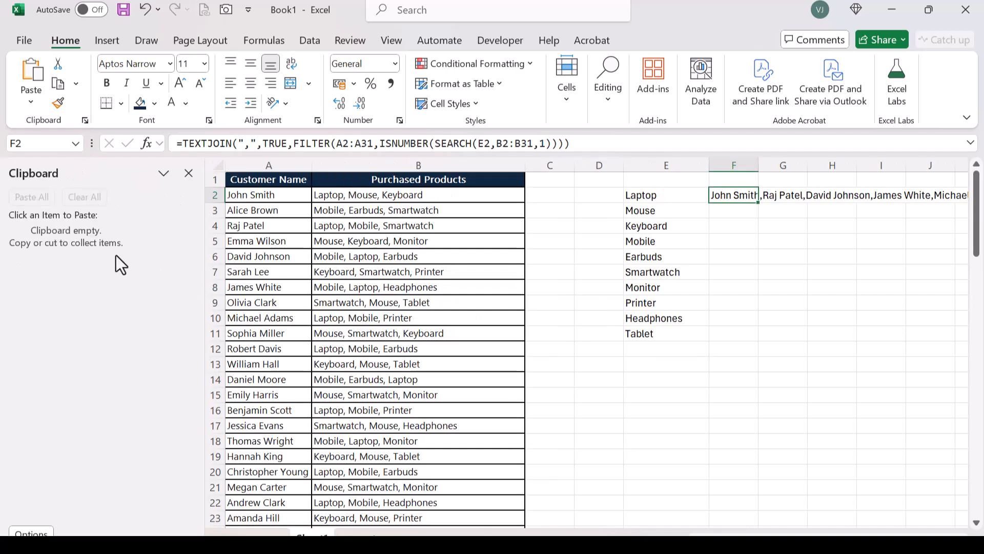
left_click(659, 194)
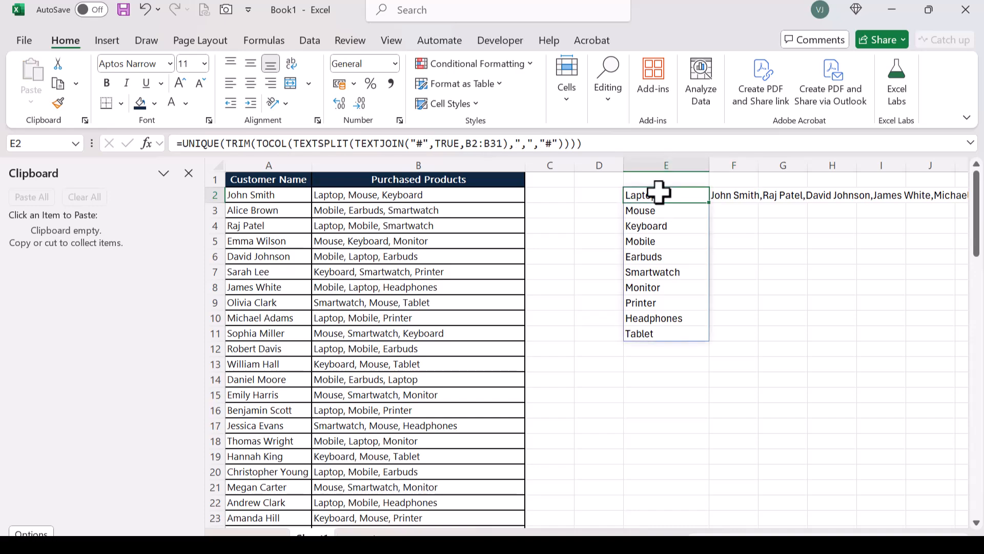
left_click_drag(620, 143, 175, 143)
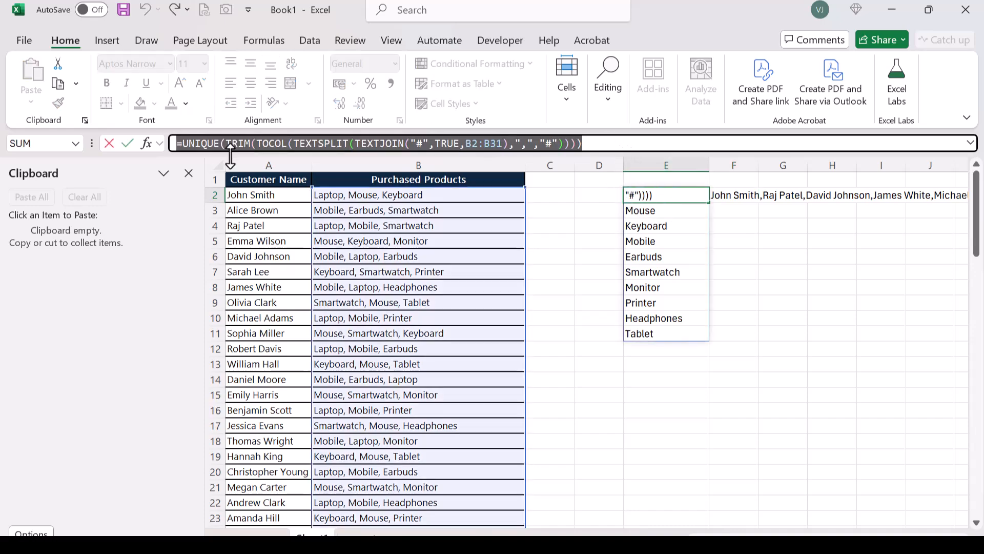
key("ctrl+c")
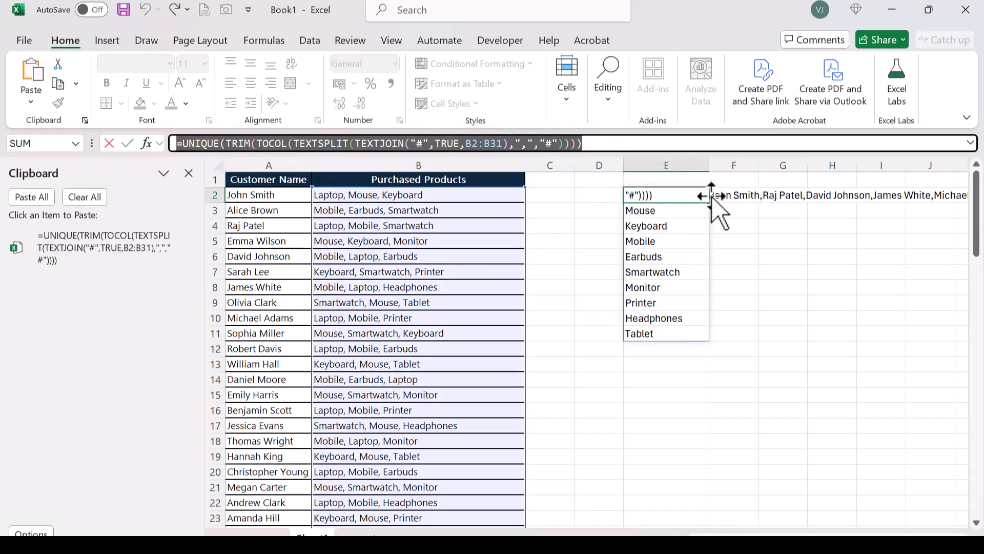
left_click(728, 195)
key("Escape")
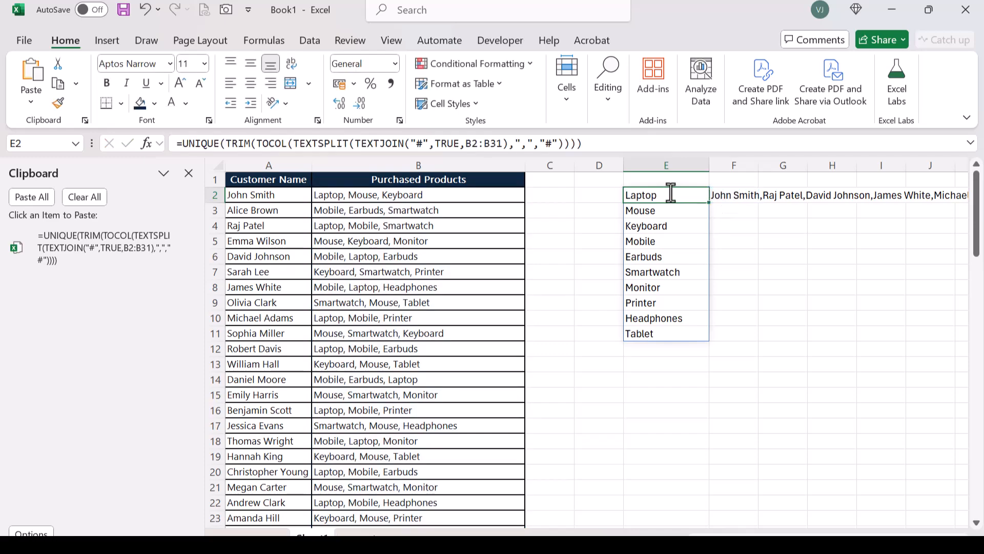
Copy the full TEXTJOIN formula text from F2 to the clipboard, leaving the cell unedited
left_click(734, 195)
left_click_drag(621, 143, 174, 143)
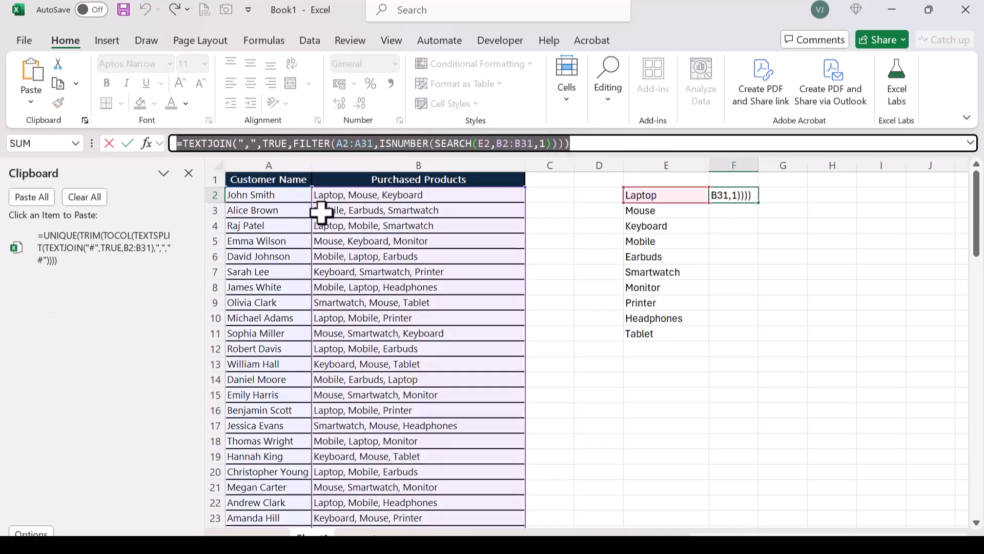
key("ctrl+c")
key("Escape")
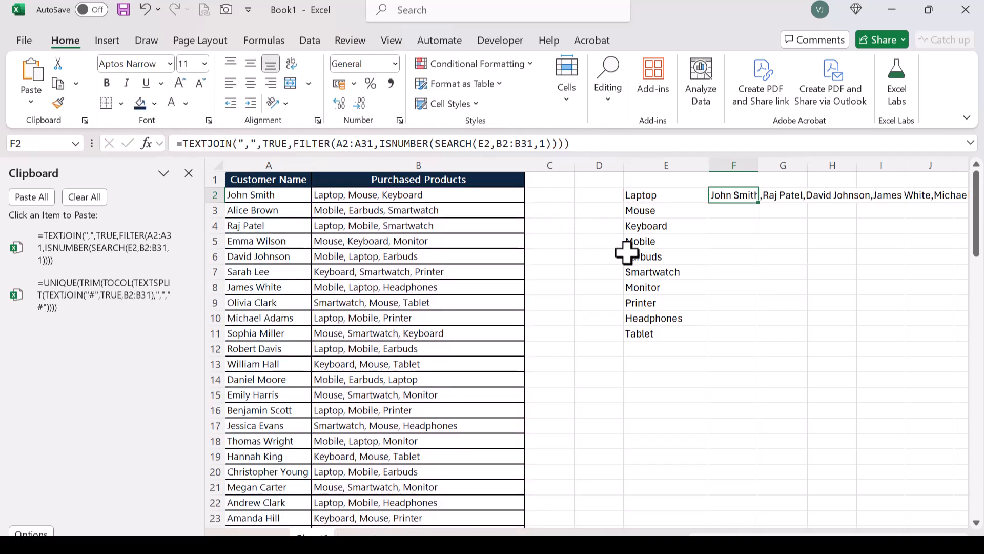
Start a LET formula in E14 that defines x as the copied UNIQUE formula without its equals sign
left_click(662, 378)
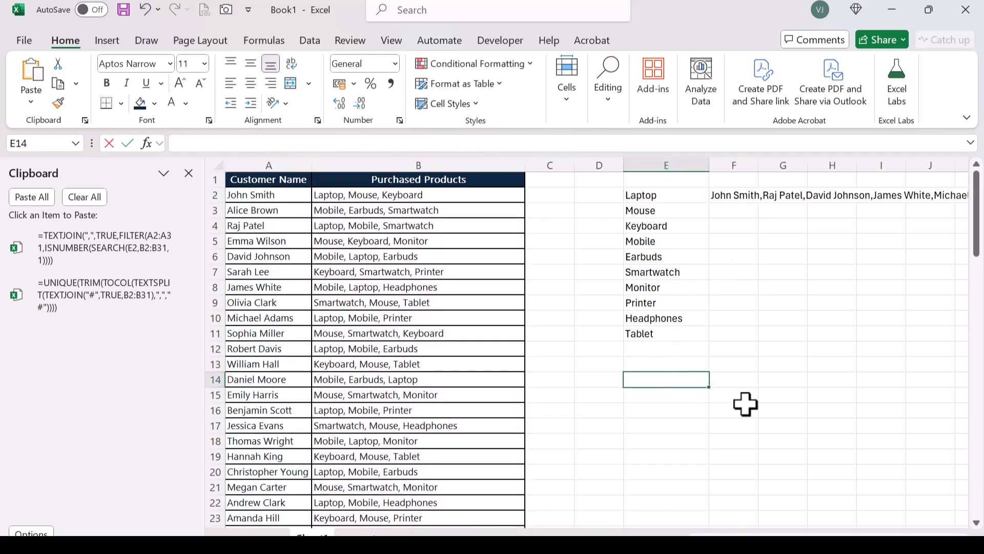
type("=let")
key("Tab")
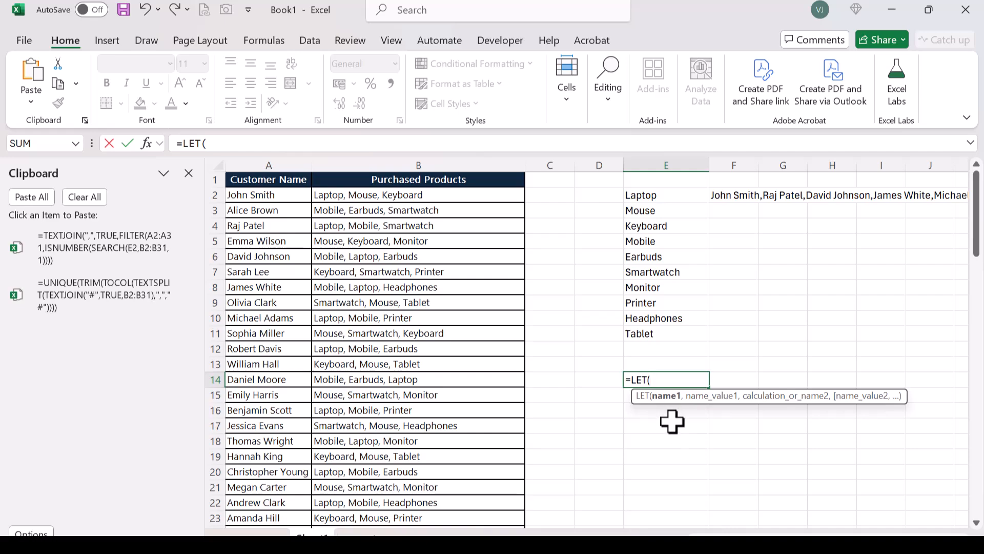
type("x,")
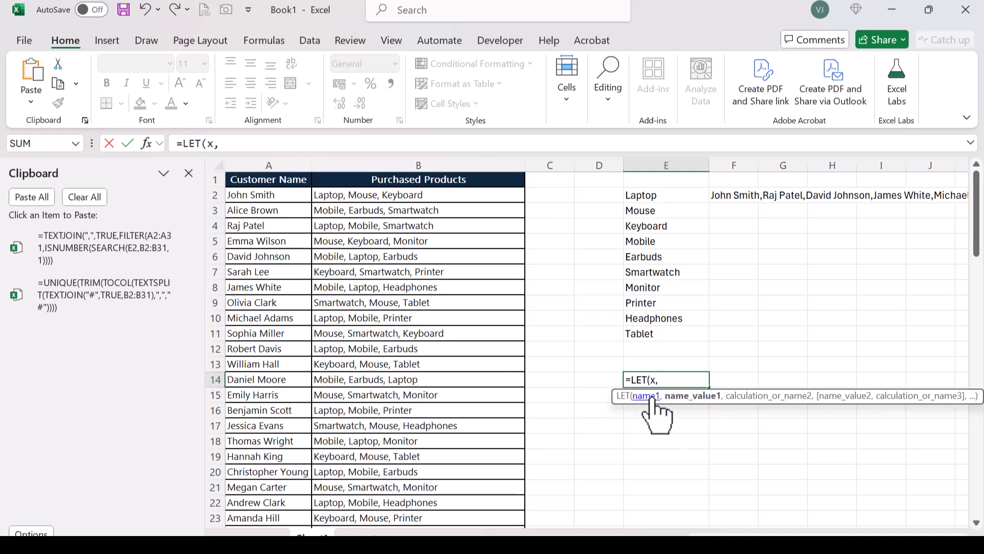
left_click(129, 293)
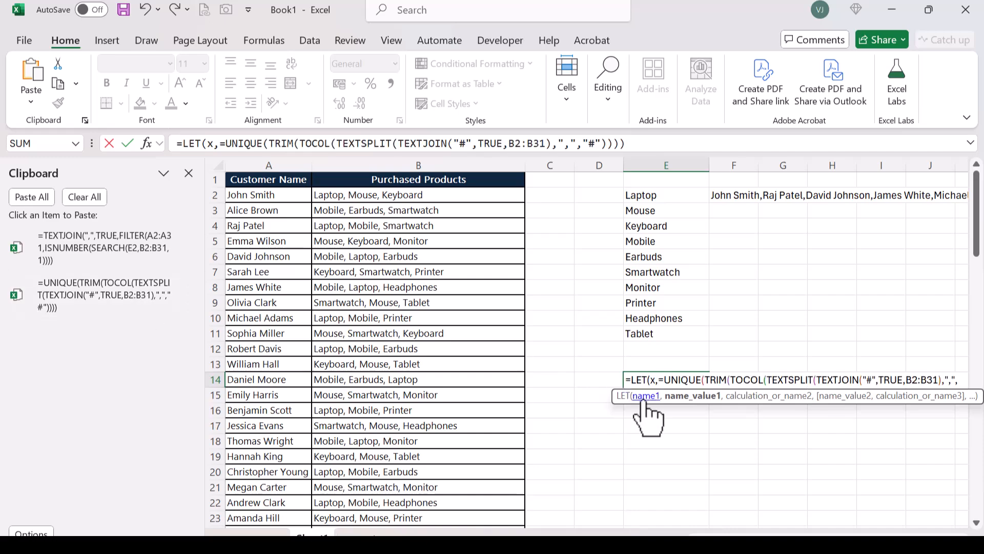
left_click(662, 380)
key("BackSpace")
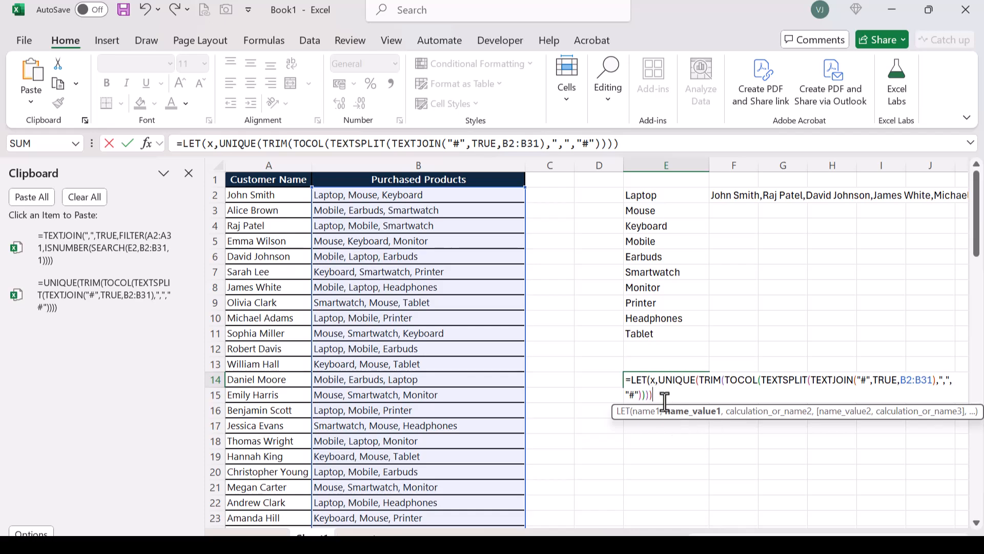
type(",")
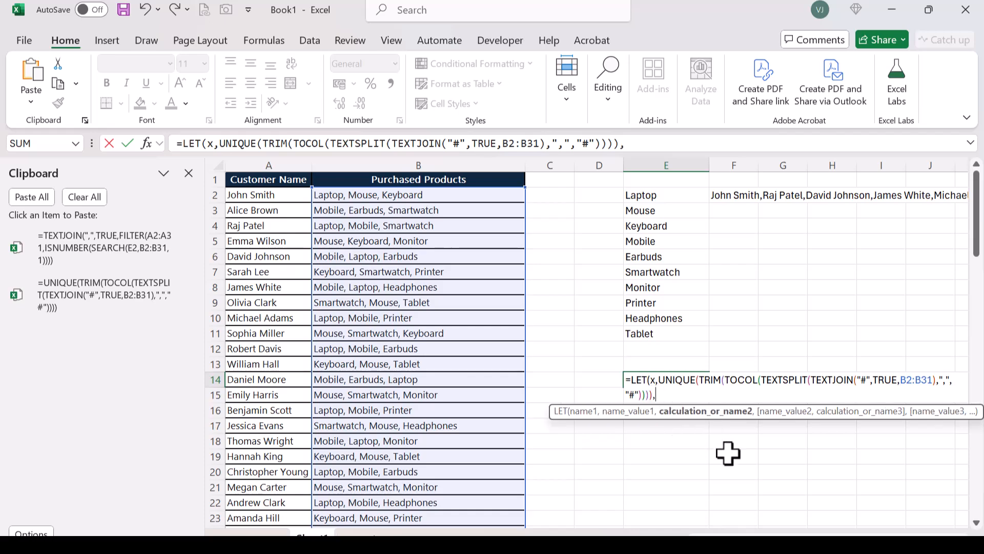
Add the name y to the LET formula, starting its value as BYROW over x with a LAMBDA using parameter a
type("y")
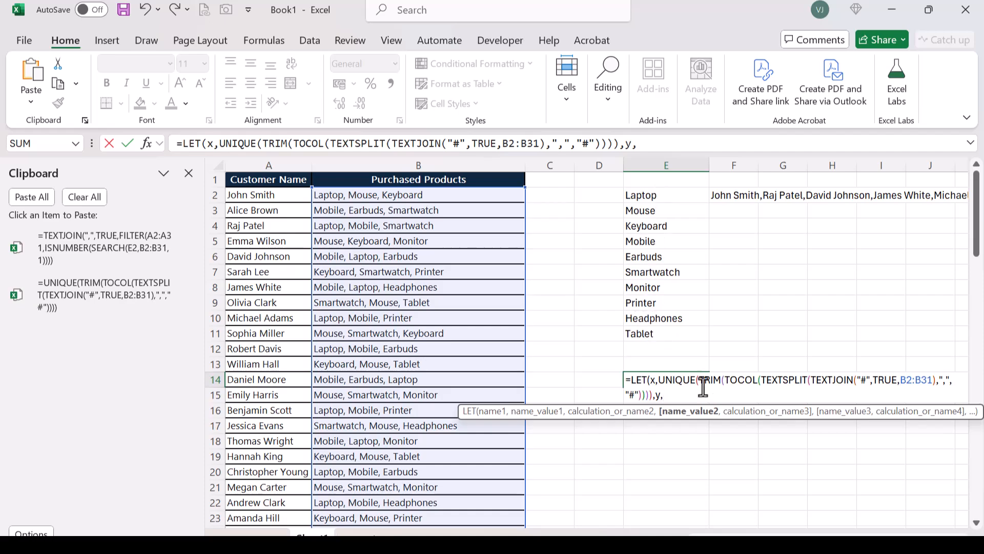
type("by")
key("Down")
key("Tab")
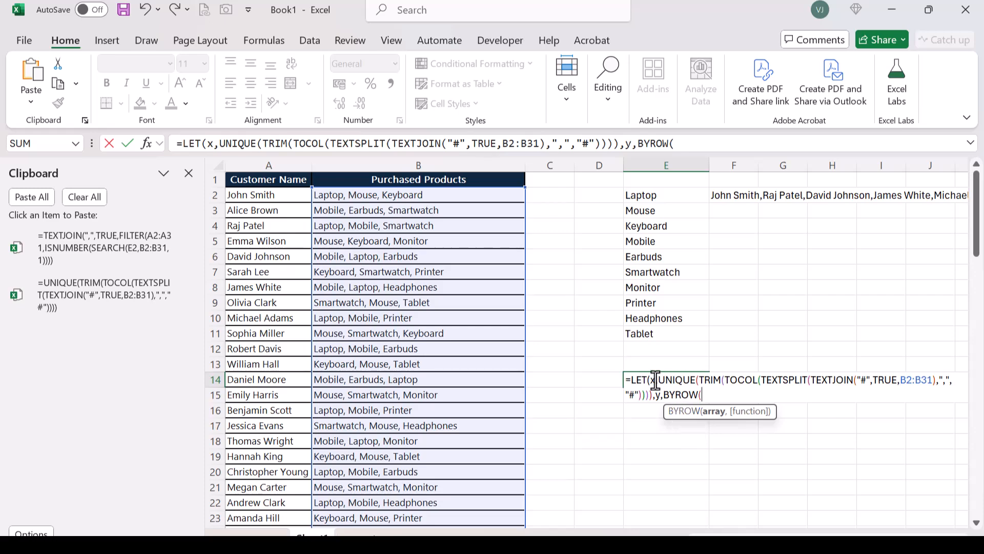
type("x")
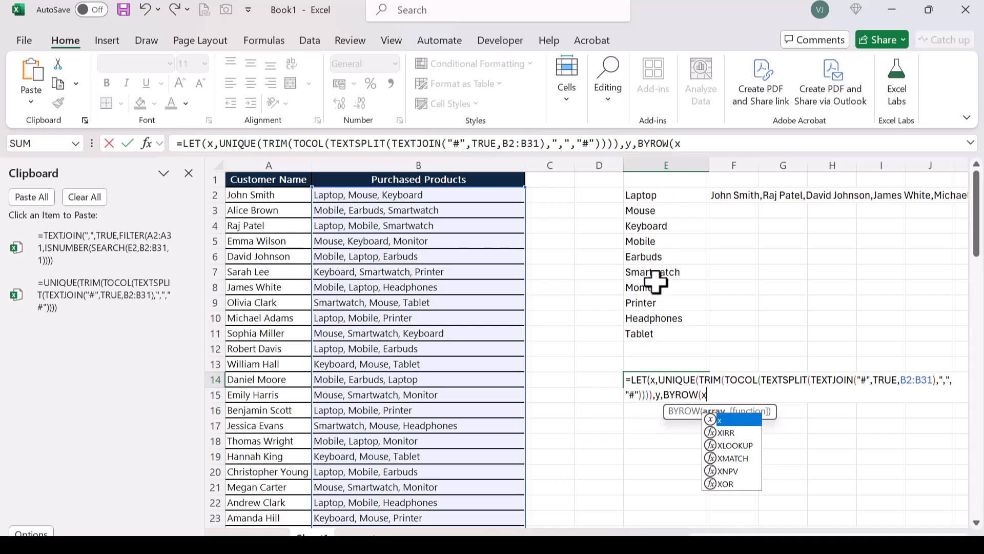
type(",")
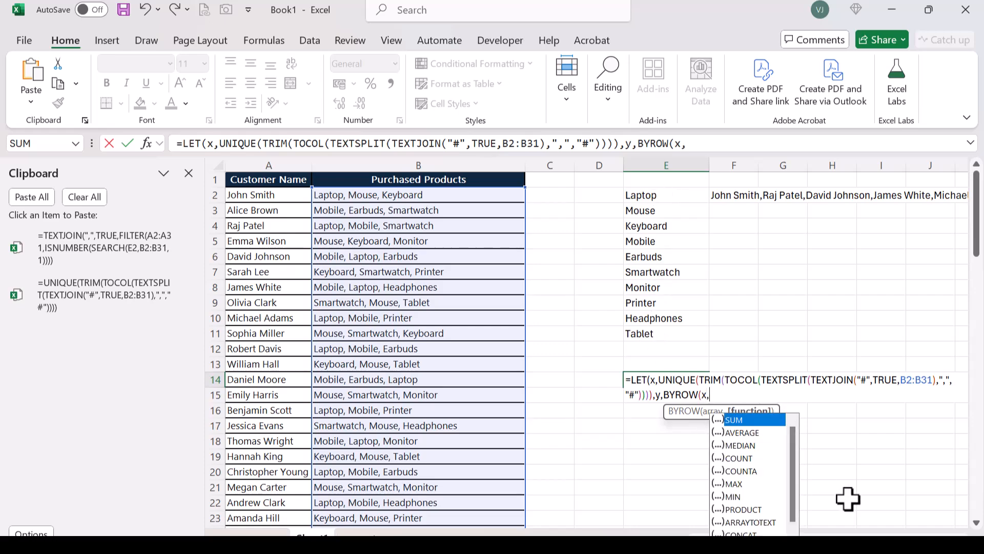
type("LAMBDA(")
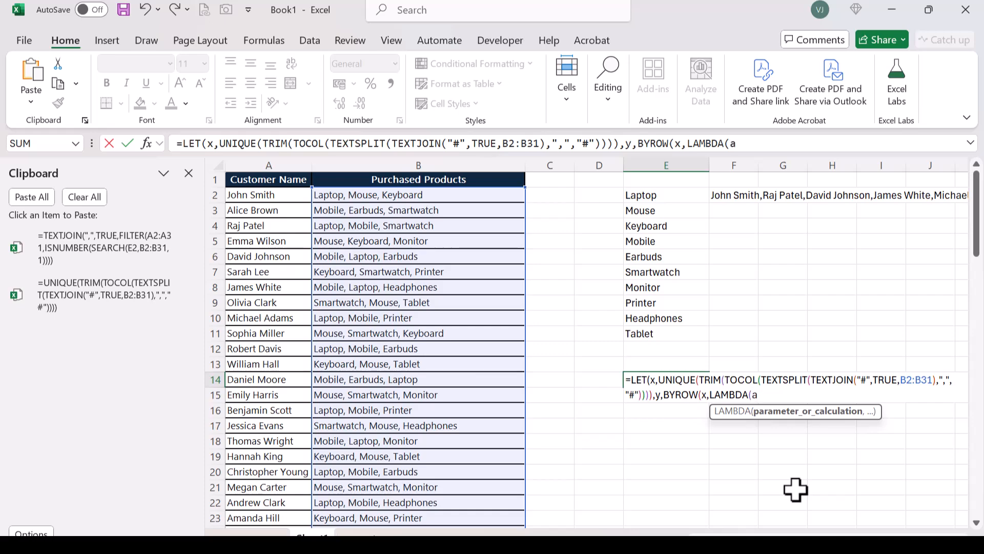
type("a,")
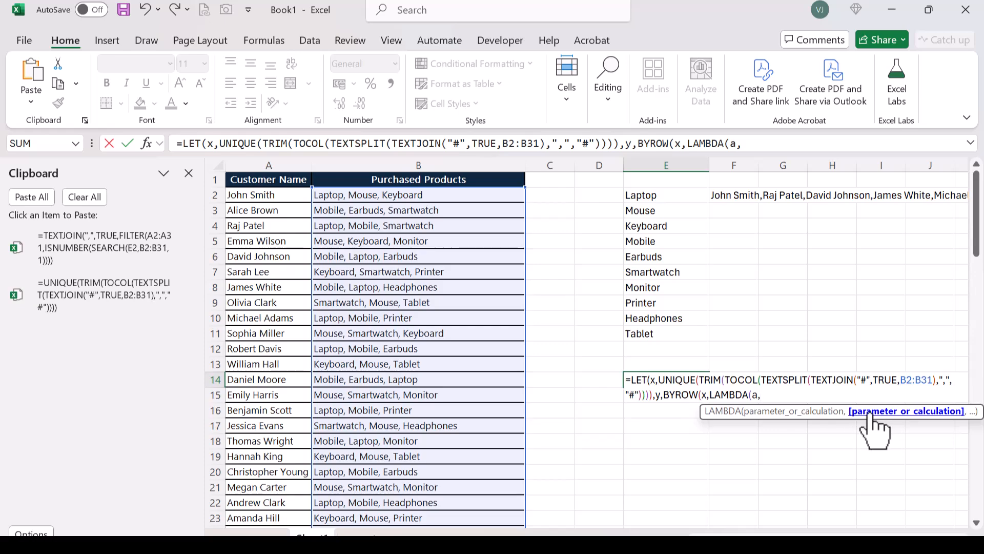
Insert the copied TEXTJOIN formula without its equals sign as the LAMBDA calculation, and close LAMBDA and BYROW
left_click(109, 250)
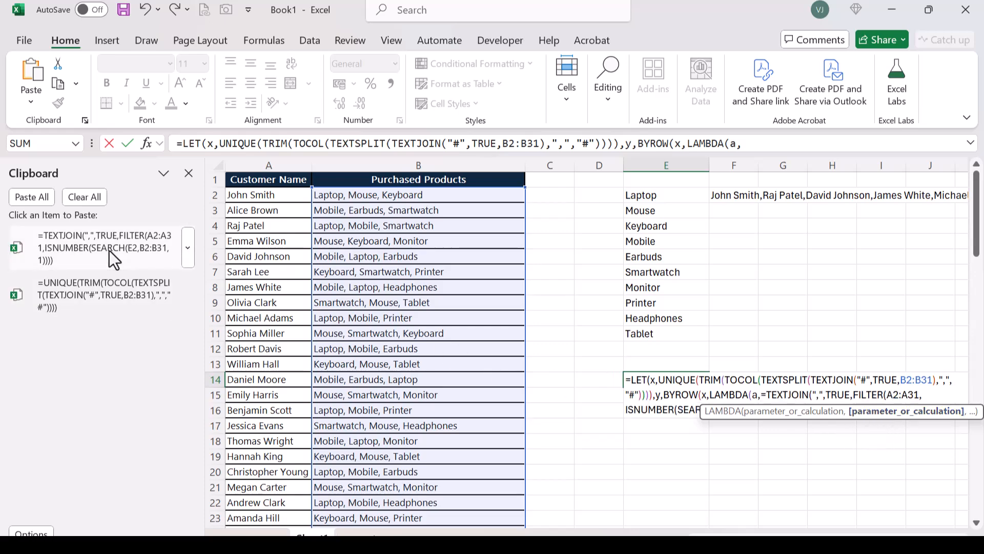
left_click(766, 394)
key("BackSpace")
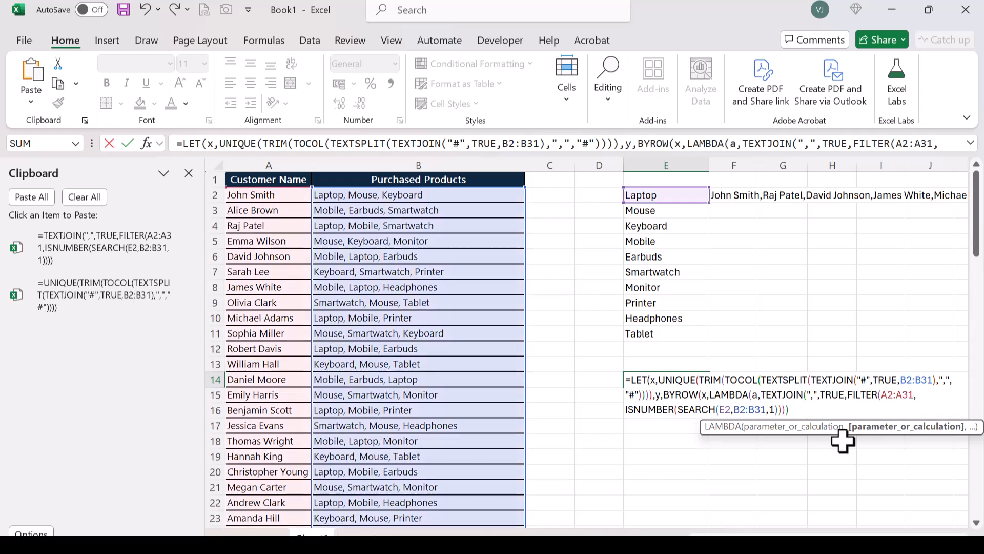
left_click(805, 407)
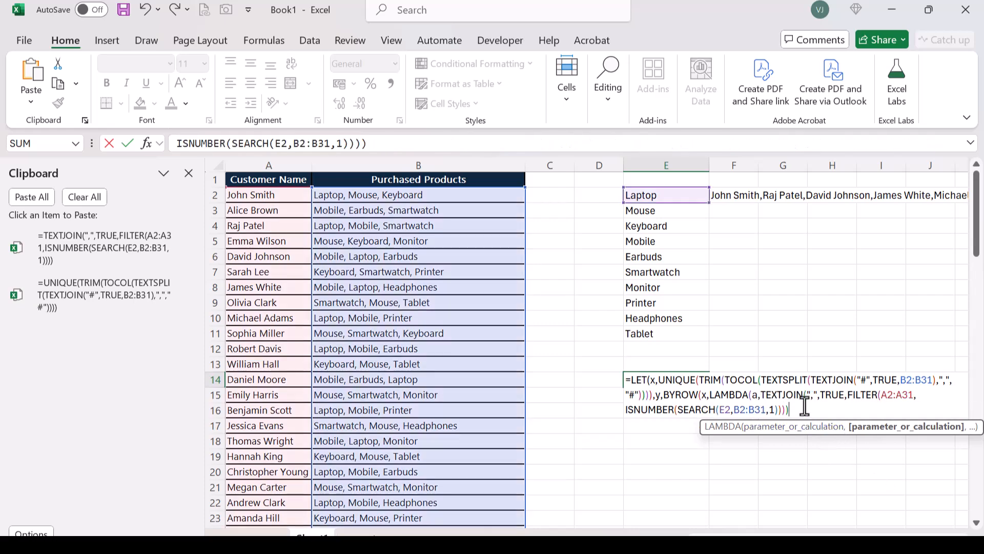
type(")")
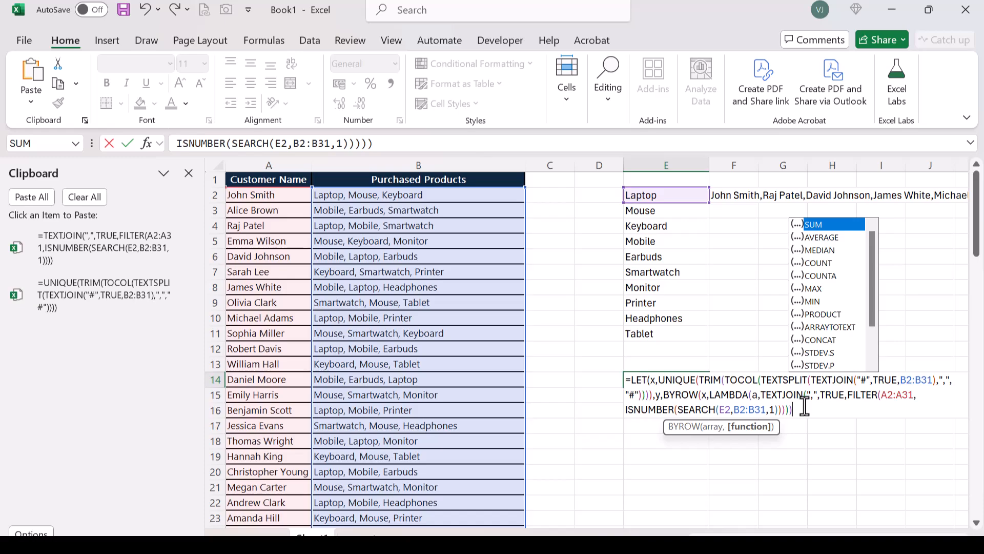
type("))")
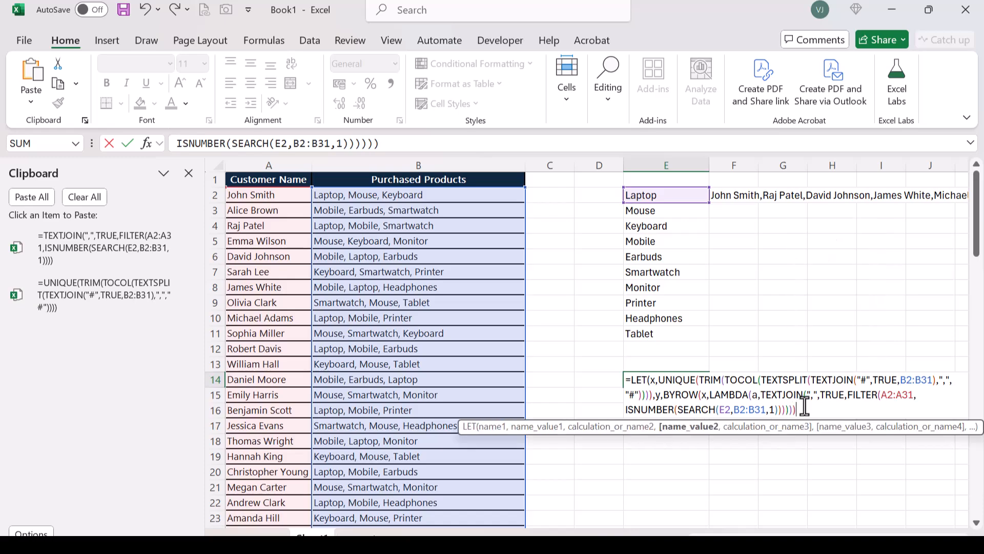
Finish the LET formula in E14 with HSTACK(x,y) as its final calculation and commit it
type("hst")
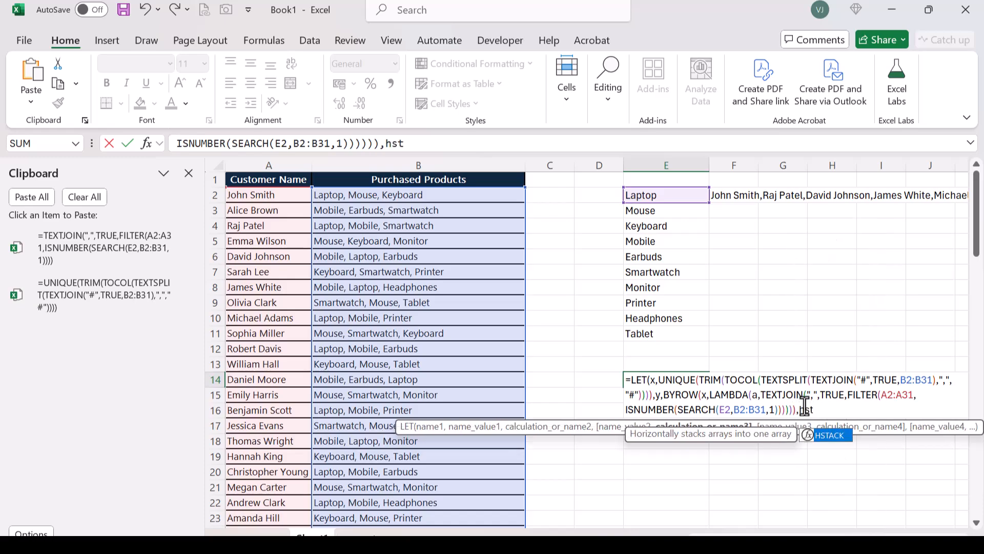
key("Tab")
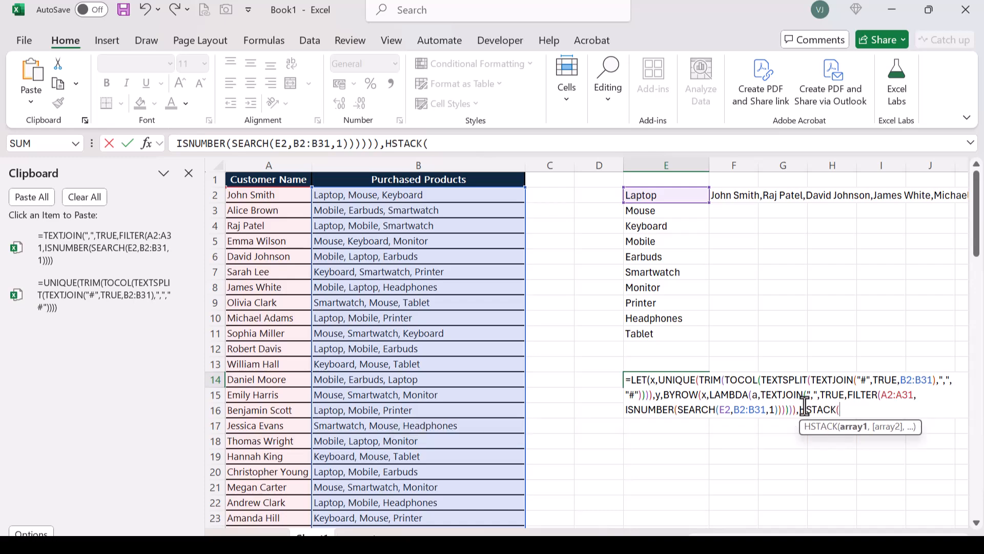
type("x,y")
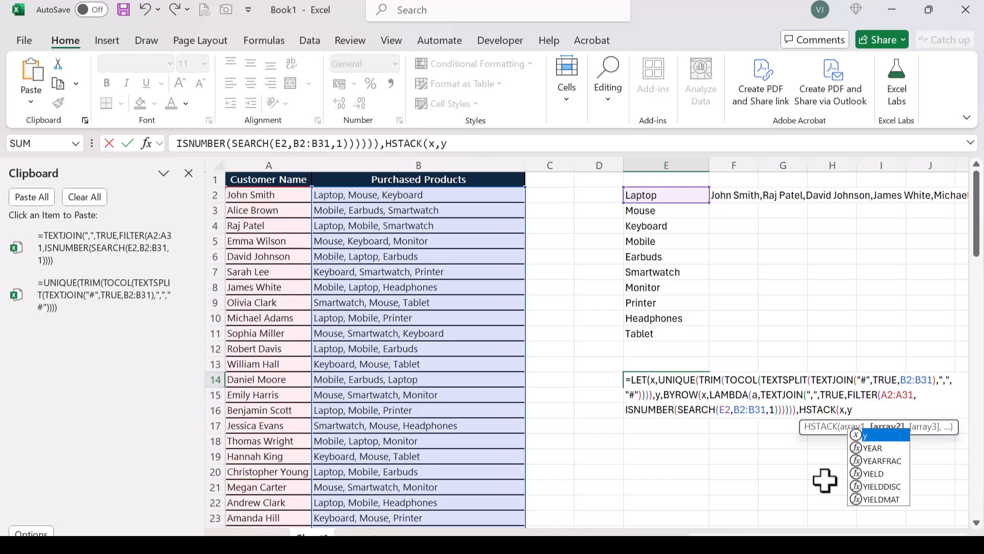
type(")")
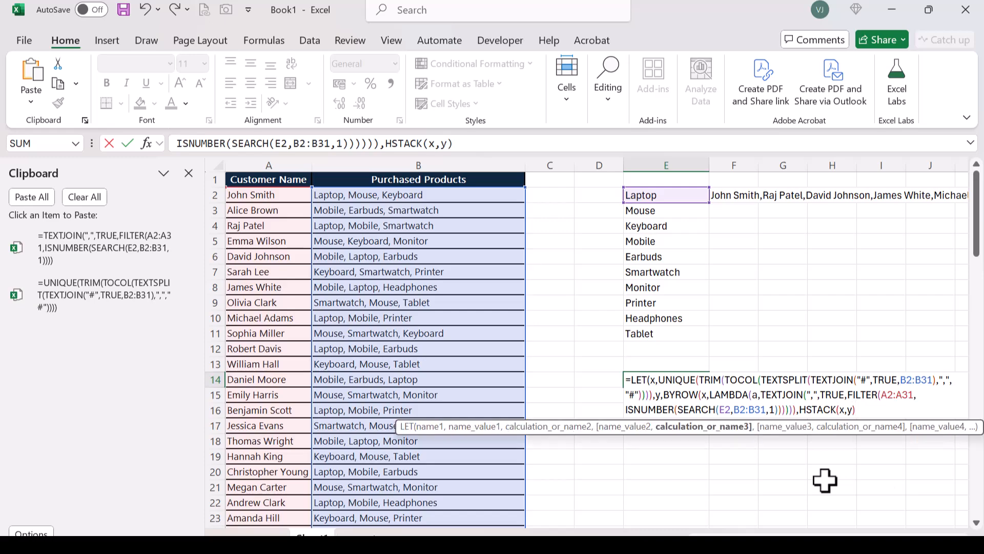
key("Return")
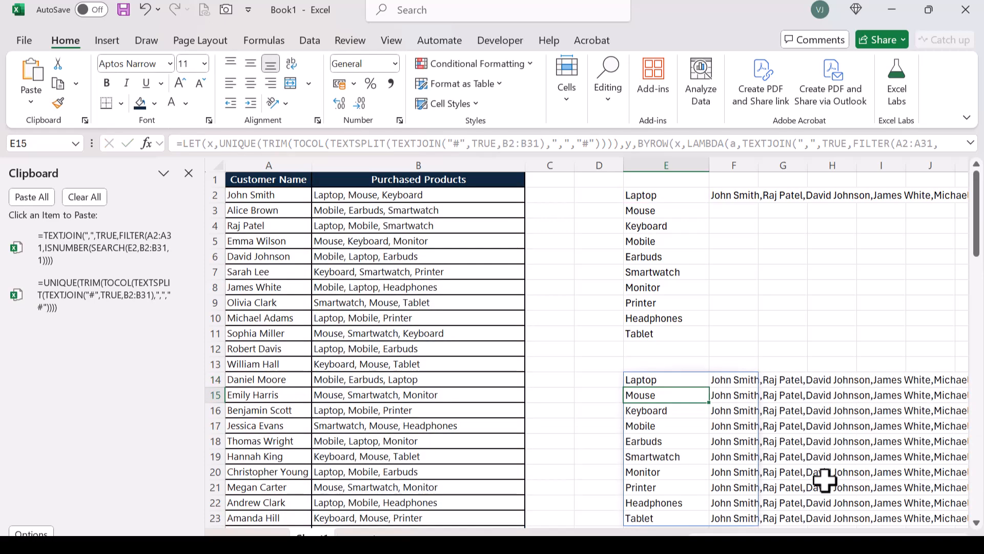
key("Up")
Undo the last change to the LET formula in E14
scroll(732, 464, "down", 3)
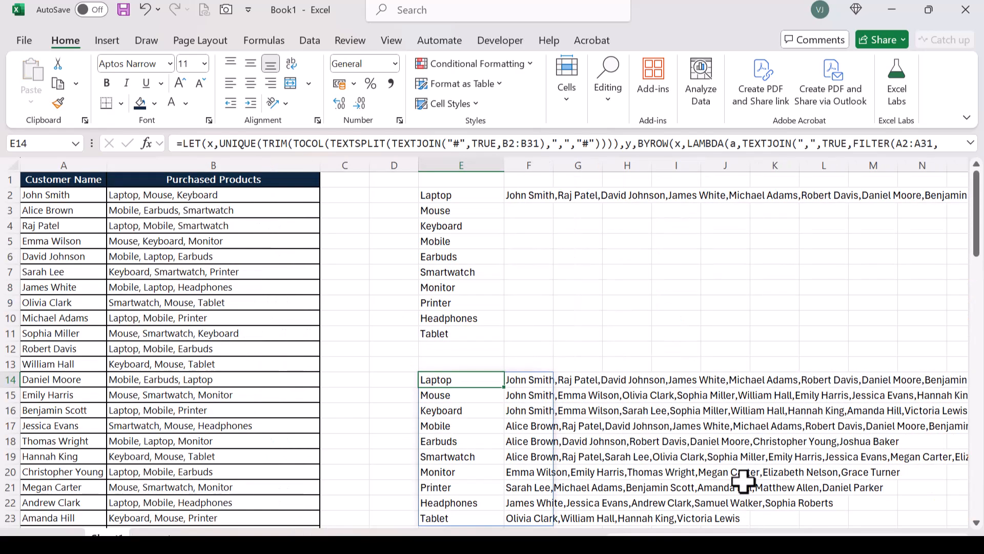
key("F2")
key("Escape")
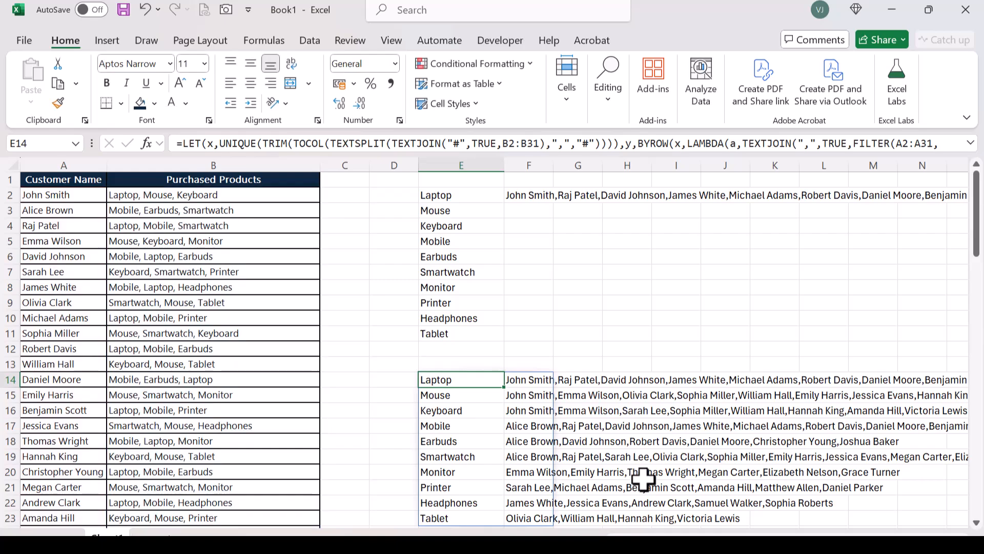
key("ctrl+z")
key("ctrl+z")
Replace the E2 reference inside SEARCH with the LAMBDA parameter a in E14's LET formula, and commit it
key("F2")
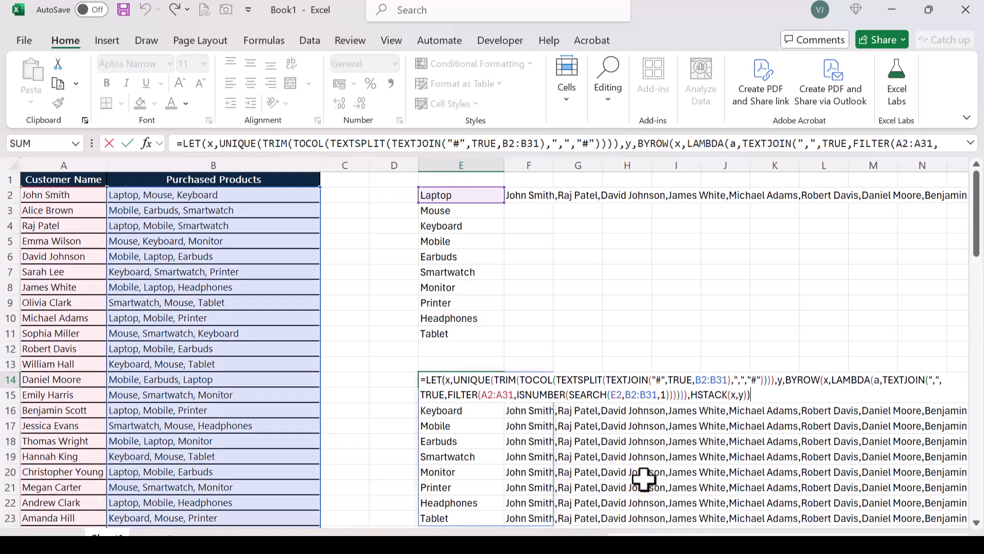
double_click(614, 395)
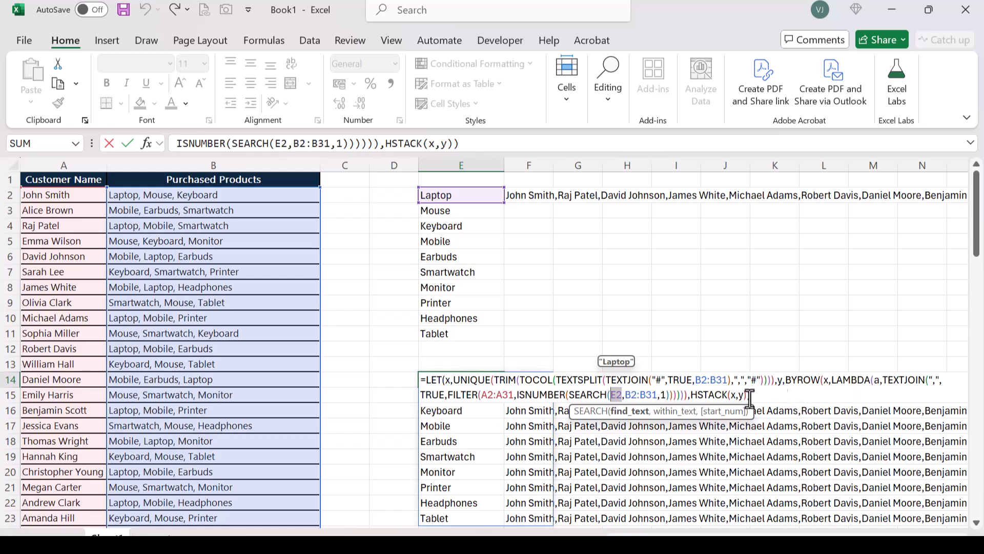
type("a")
key("Return")
key("Up")
Copy the full LET formula text from E14 to the clipboard, leaving the cell unedited
key("F2")
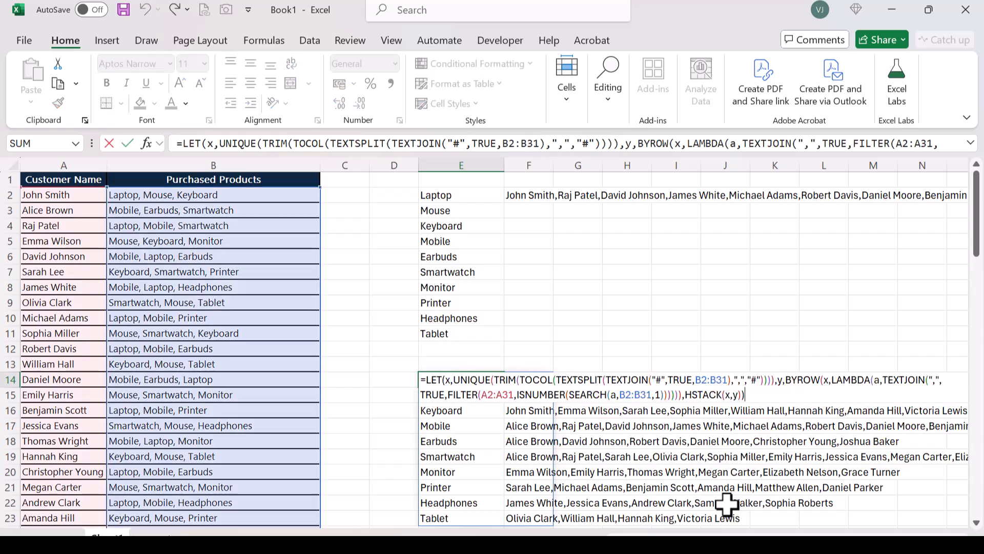
key("ctrl+shift+Home")
key("BackSpace")
key("Escape")
Clear the helper formulas and the LET output in columns E and F, from row 2 down
key("Up")
key("Up")
key("Up")
key("Up")
key("Up")
key("Up")
key("Up")
key("Up")
key("Up")
key("Up")
key("Up")
key("Up")
key("shift+Right")
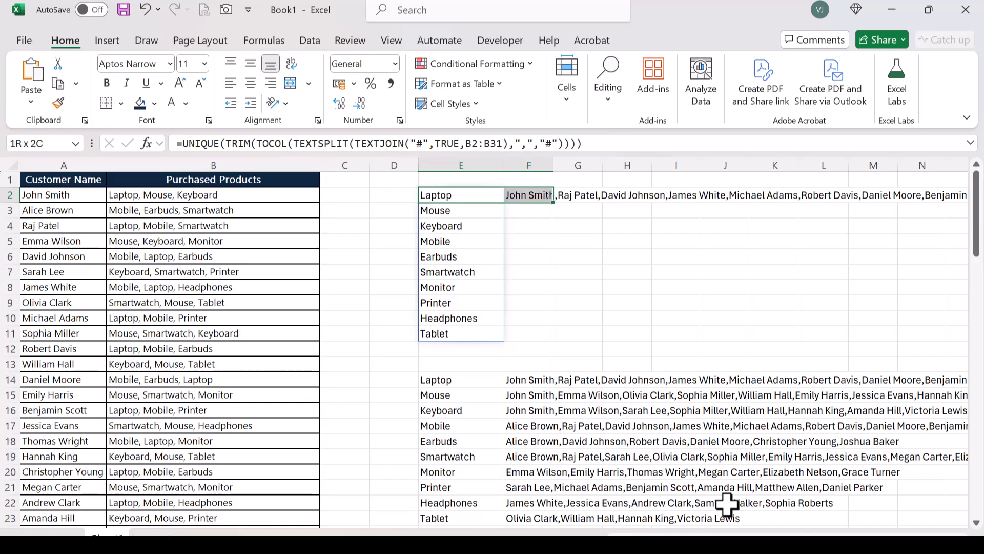
key("shift+Down")
key("shift+Down")
key("shift+Down")
key("shift+Down")
key("shift+Down")
key("shift+Down")
key("shift+Down")
key("shift+Down")
key("shift+Down")
key("shift+Down")
key("shift+Down")
key("shift+Down")
key("shift+Down")
key("shift+Down")
key("shift+Down")
key("shift+Down")
key("shift+Down")
key("shift+Down")
key("shift+Down")
key("shift+Down")
key("Delete")
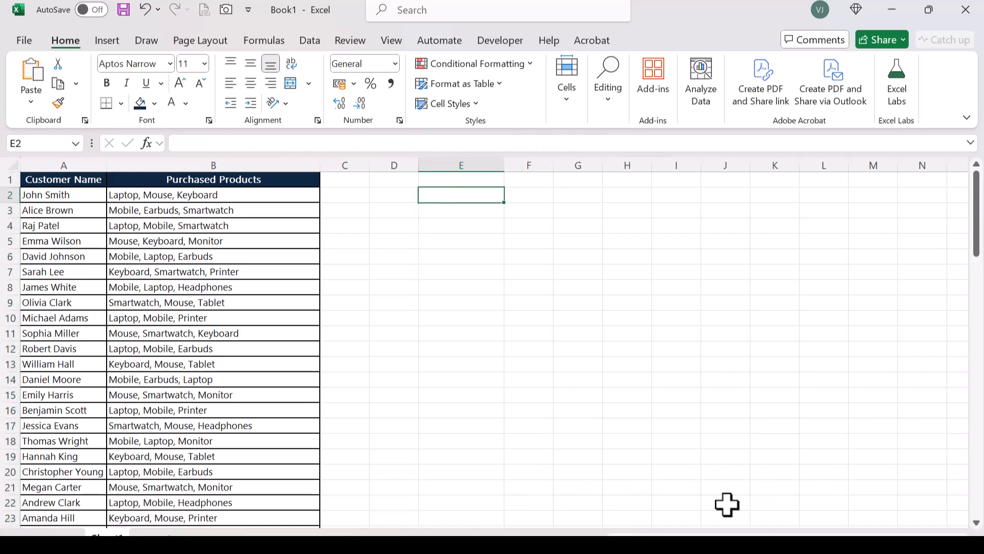
Enter the copied LET formula in E2 so the product and customer lists spill from there
key("F2")
type("=LET(x,UNIQUE(TRIM(TOCOL(TEXTSPLIT(TEXTJOIN(\"#\",TRUE,B2:B31),\",\",\"#\")))),y,BYROW(x,LAMBDA(a,TEXTJOIN(\",\",TRUE,FILTER(A2:A31,ISNUMBER(SEARCH(a,B2:B31,1)))))),HSTACK(x,y))")
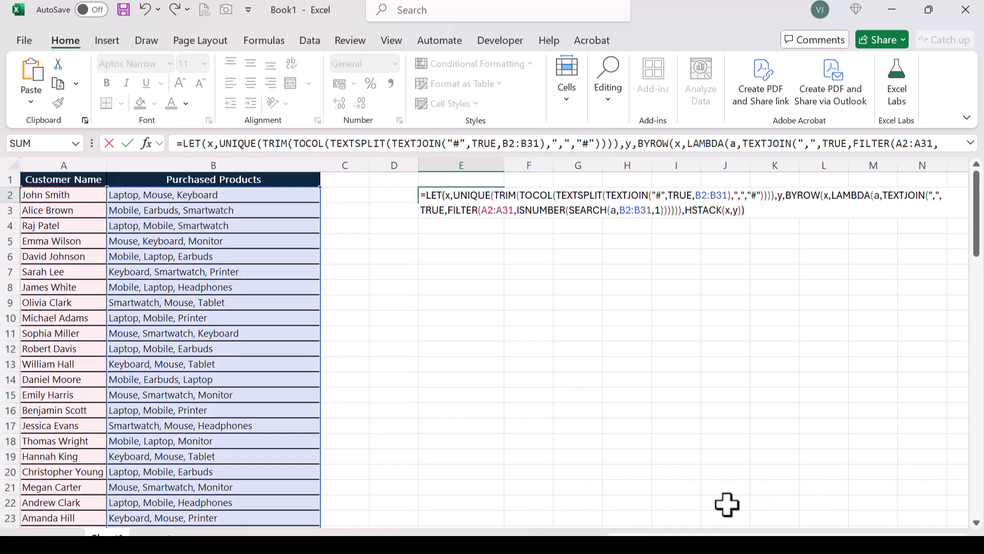
key("Return")
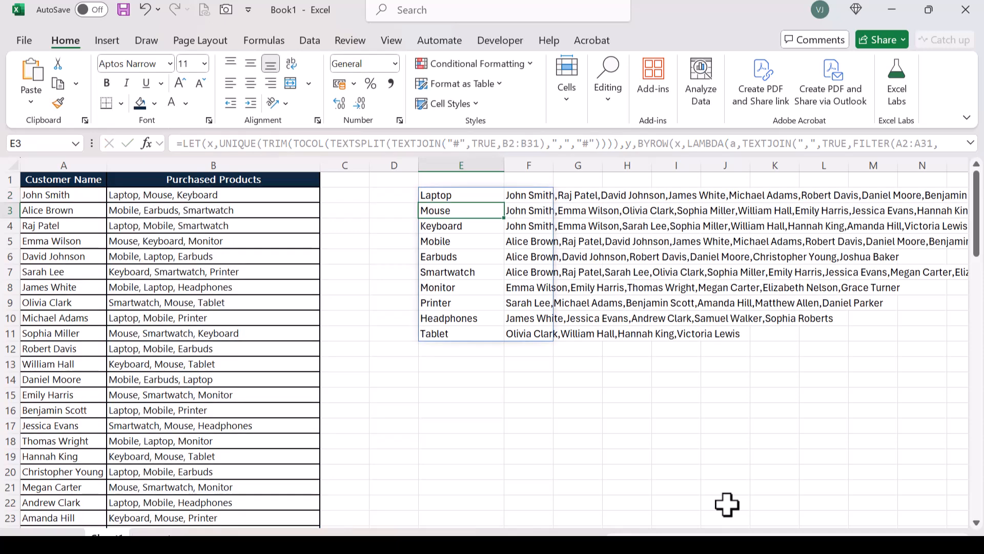
left_click(475, 195)
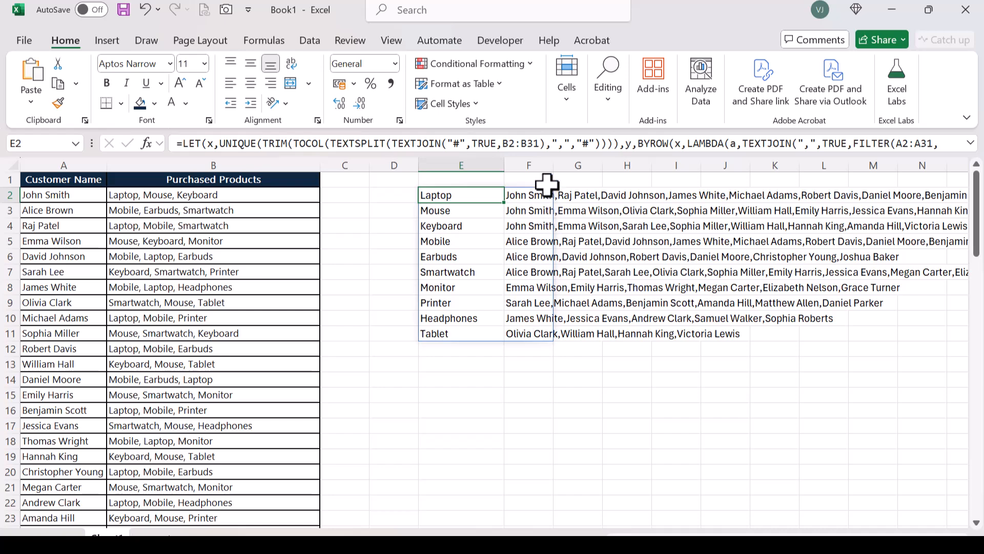
left_click(548, 440)
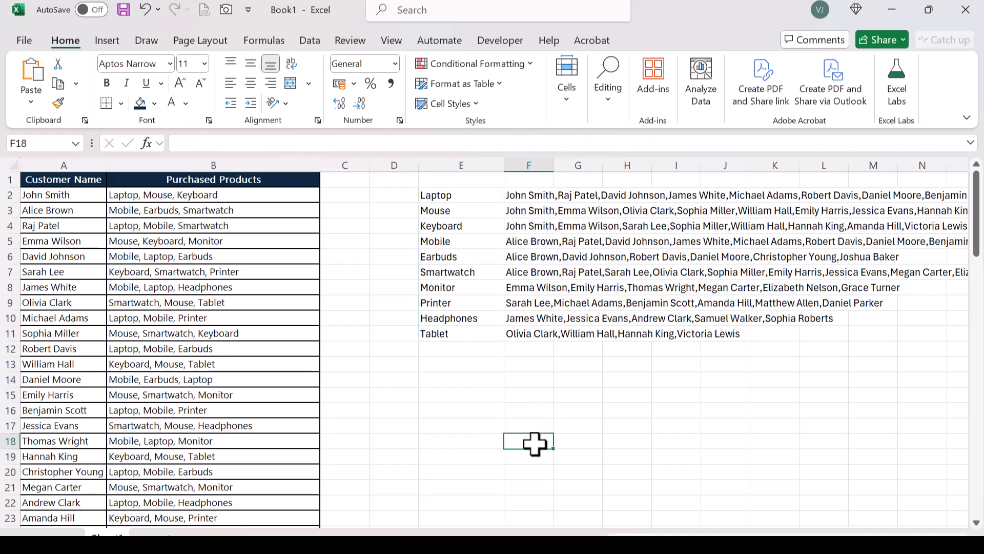